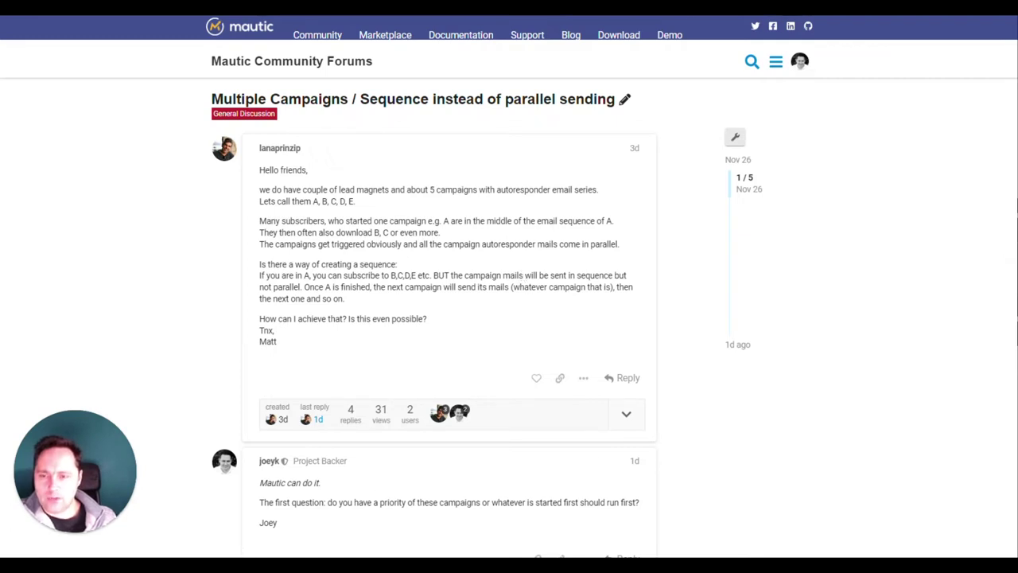
Scroll through the forms list showing Form A, Form B and Form C, and open Form A.
scroll(681, 256, "down", 3)
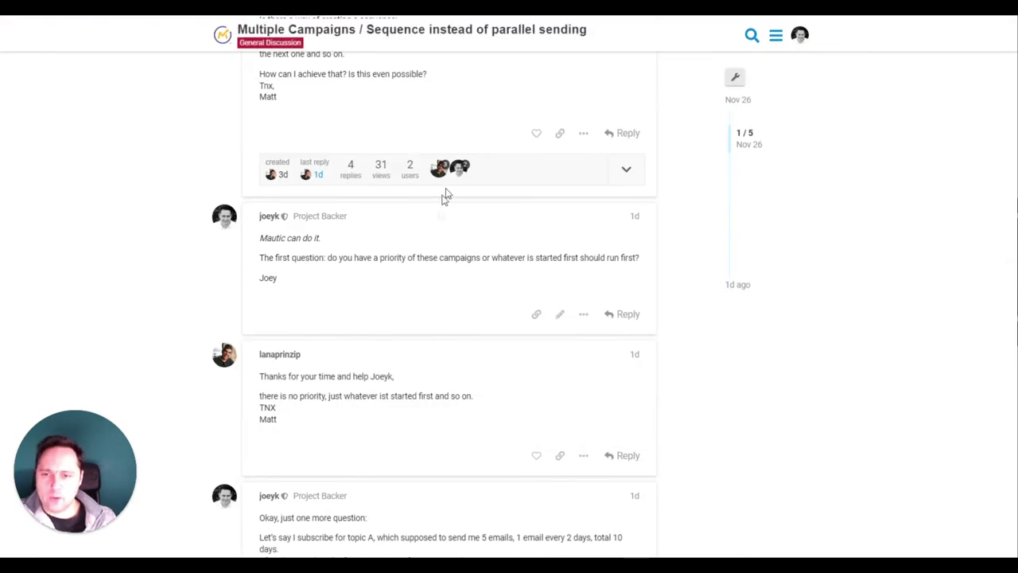
scroll(445, 195, "down", 5)
scroll(438, 227, "down", 3)
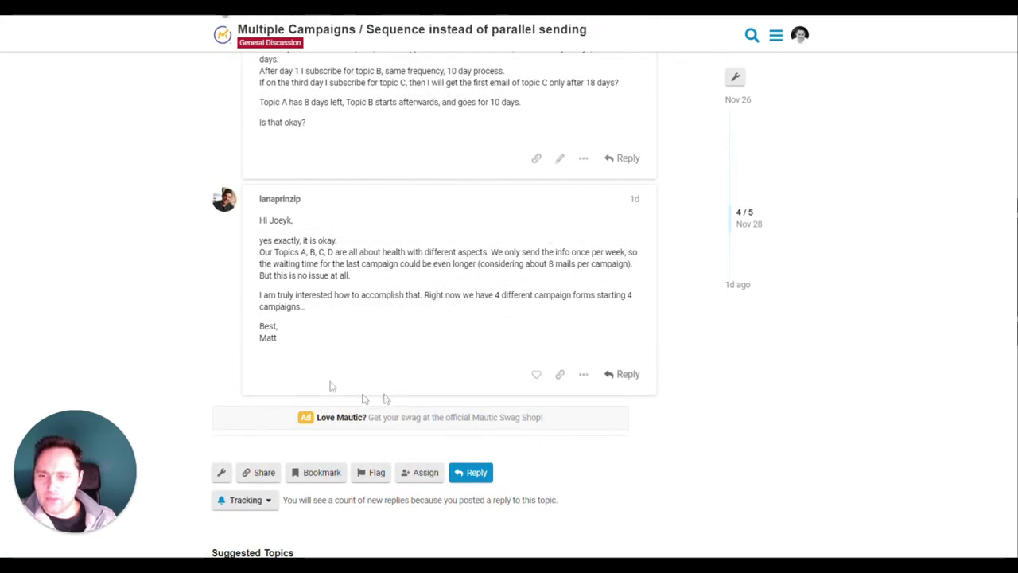
scroll(376, 243, "up", 2)
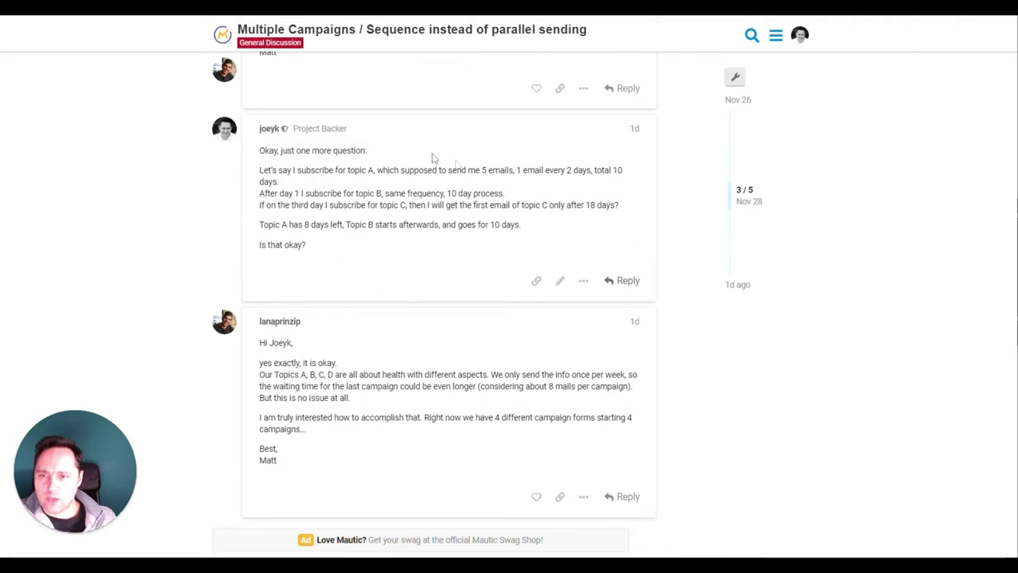
scroll(469, 327, "down", 3)
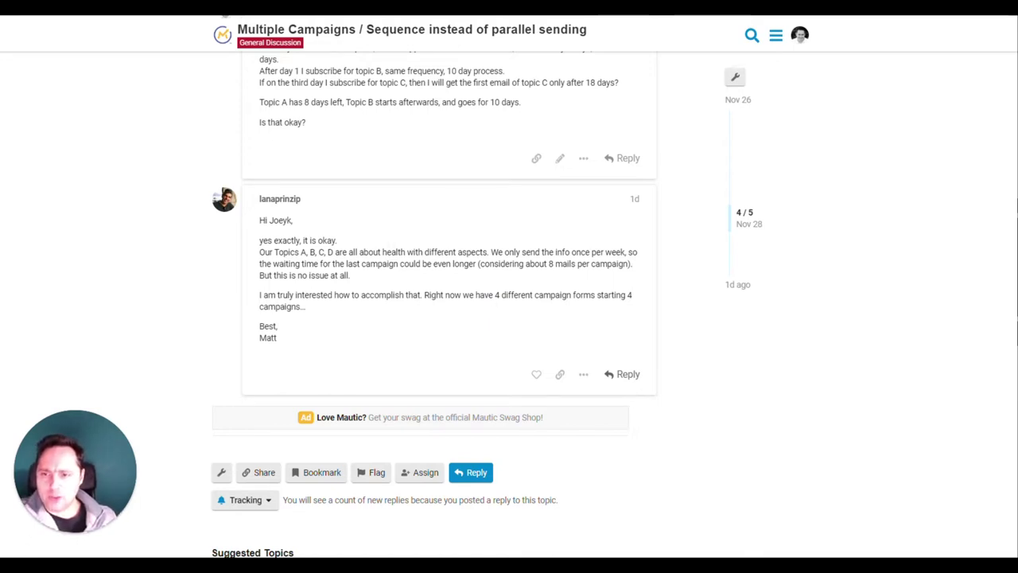
left_click(303, 252)
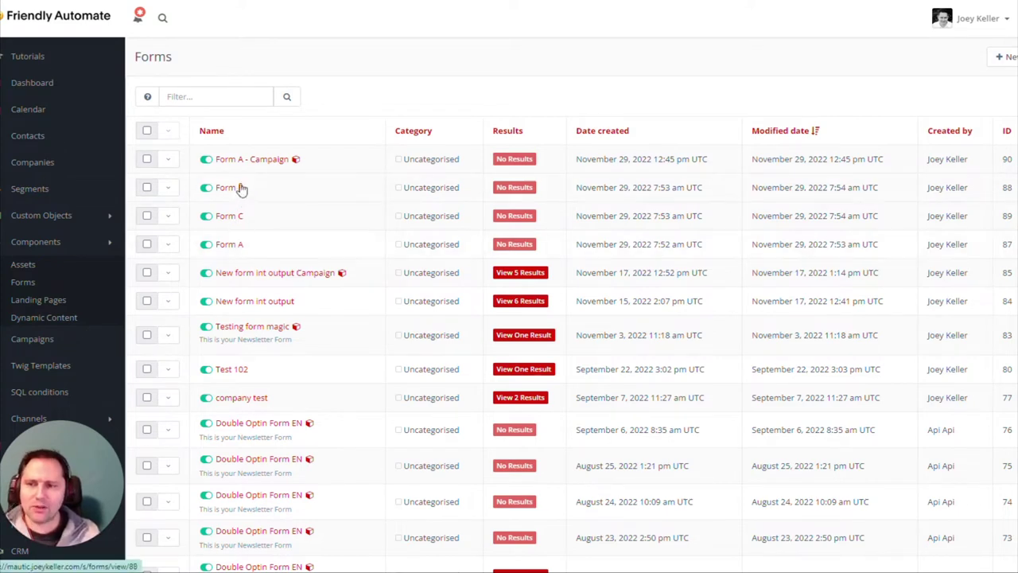
Inspect Form A's InterestA tagging action in its Actions tab without changing it.
left_click(233, 245)
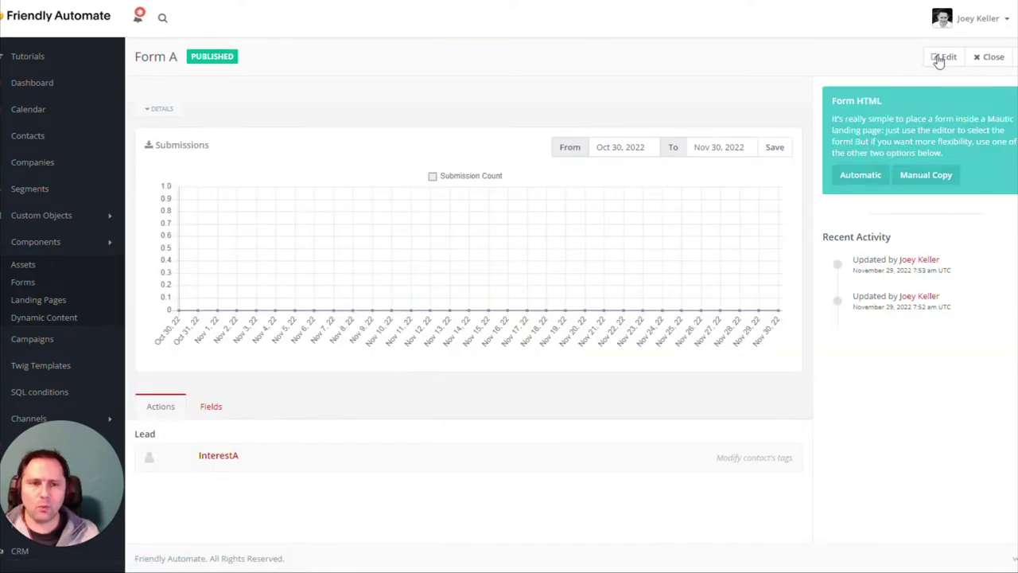
left_click(939, 58)
left_click(256, 91)
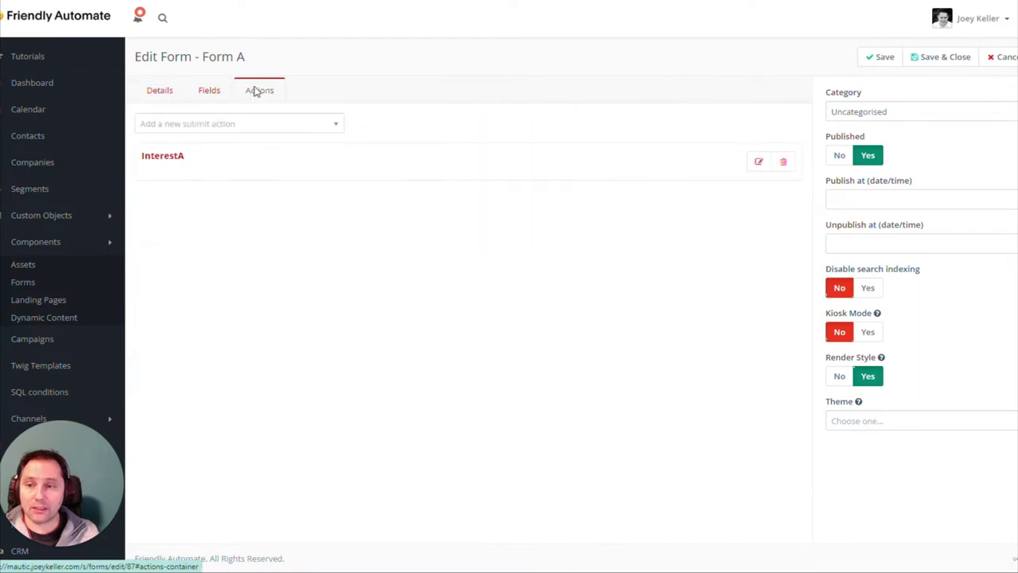
left_click(161, 158)
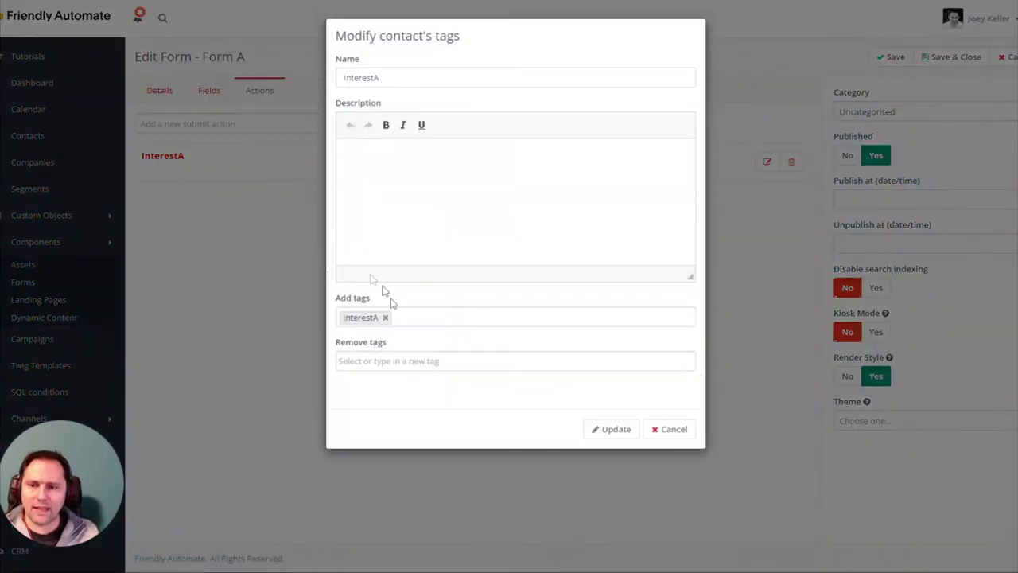
left_click(669, 429)
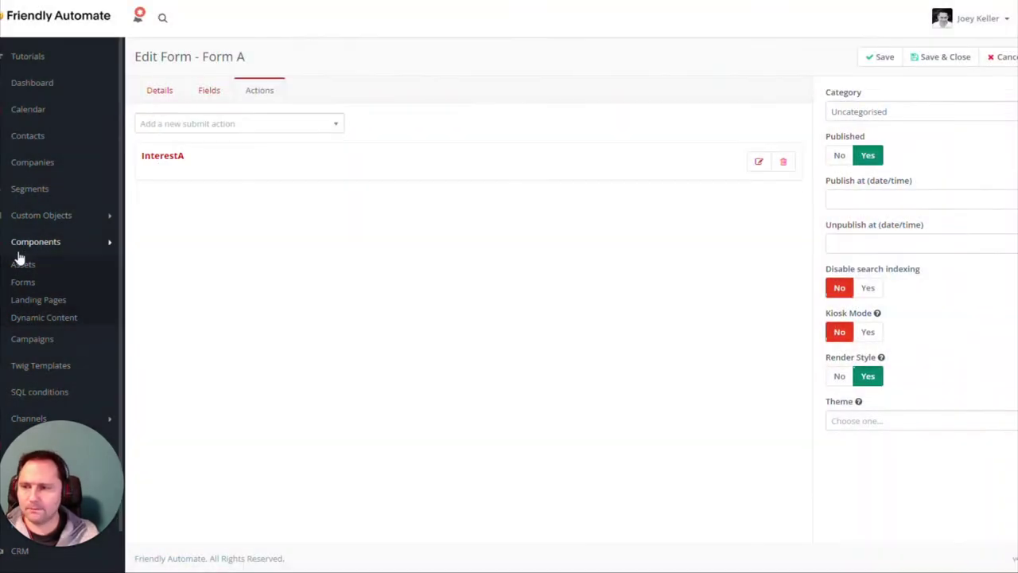
Inspect Form B's InterestB tagging action in its Actions tab.
left_click(35, 241)
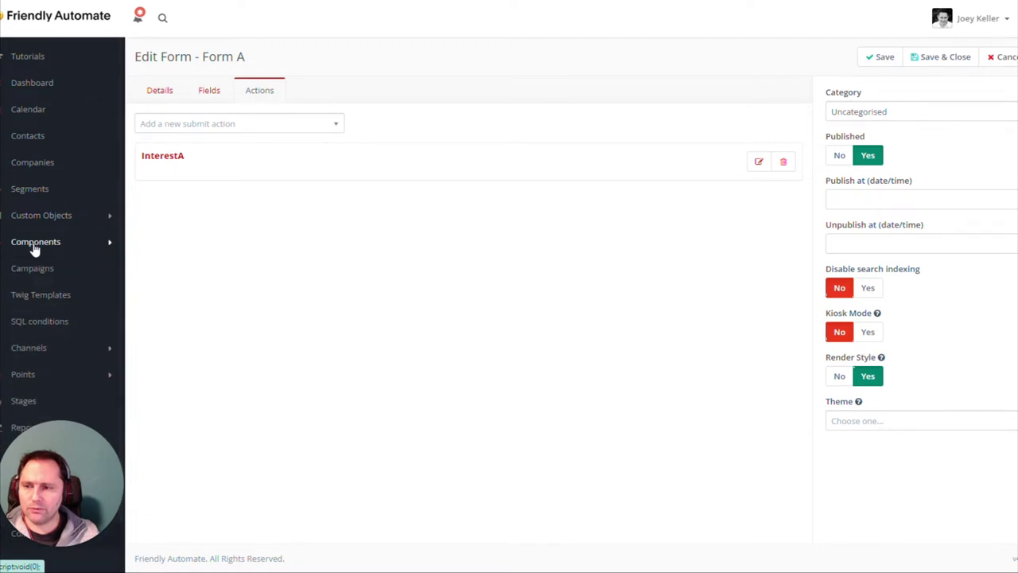
left_click(34, 242)
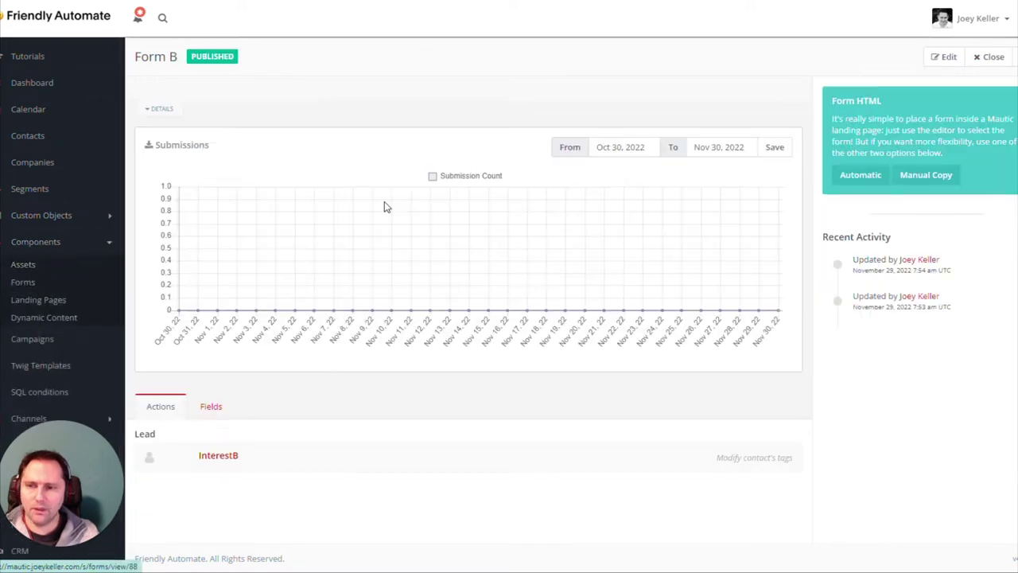
left_click(942, 56)
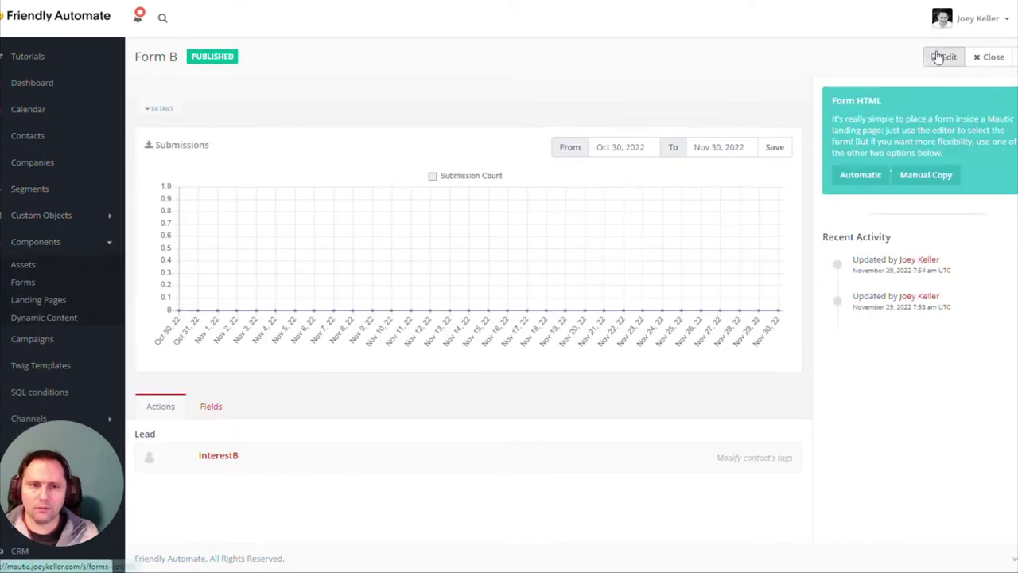
left_click(263, 92)
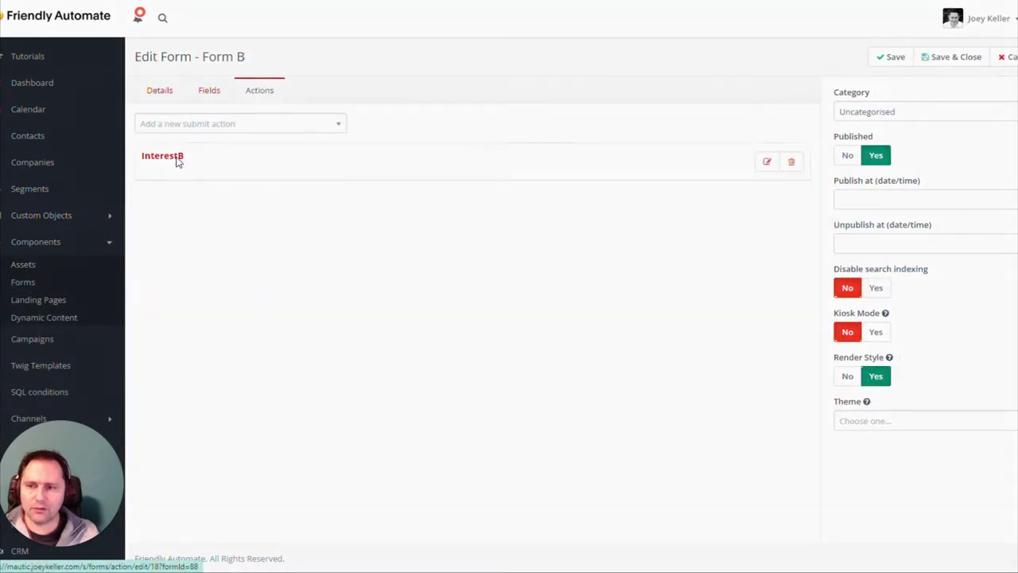
left_click(175, 156)
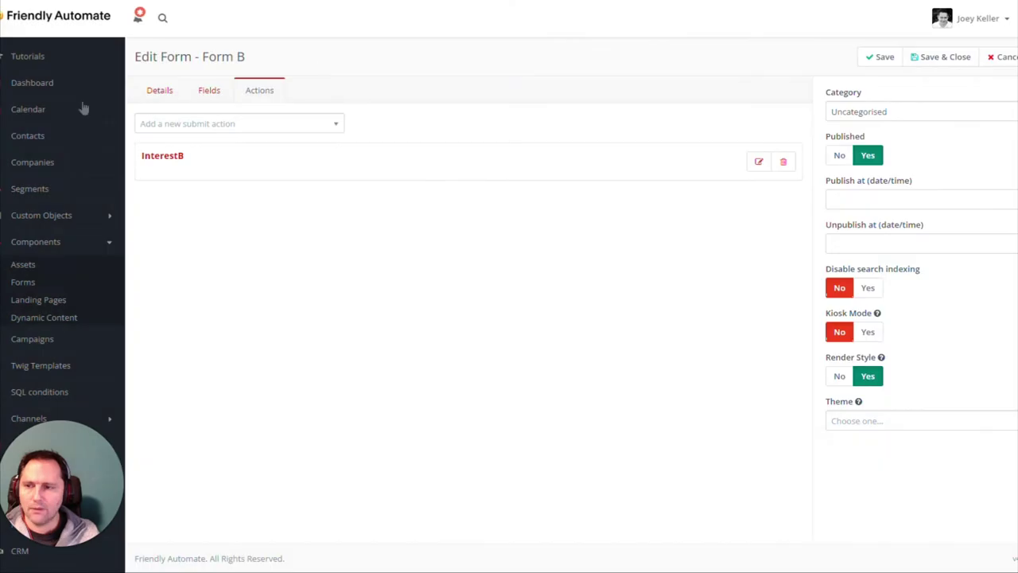
Review the Interest ABC segment's InterestA/B/C tag filters, then go to the Campaigns list.
left_click(26, 191)
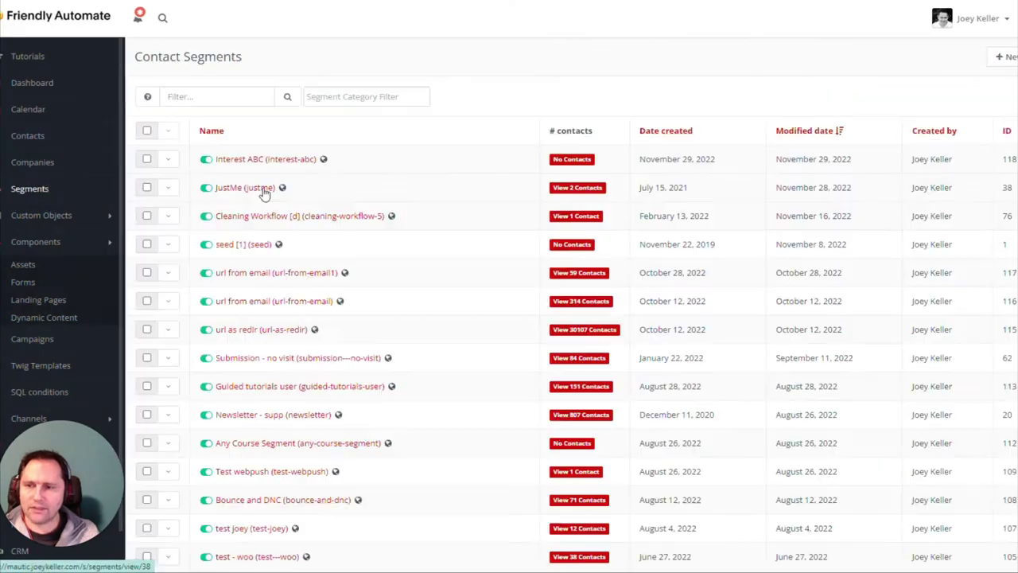
left_click(279, 163)
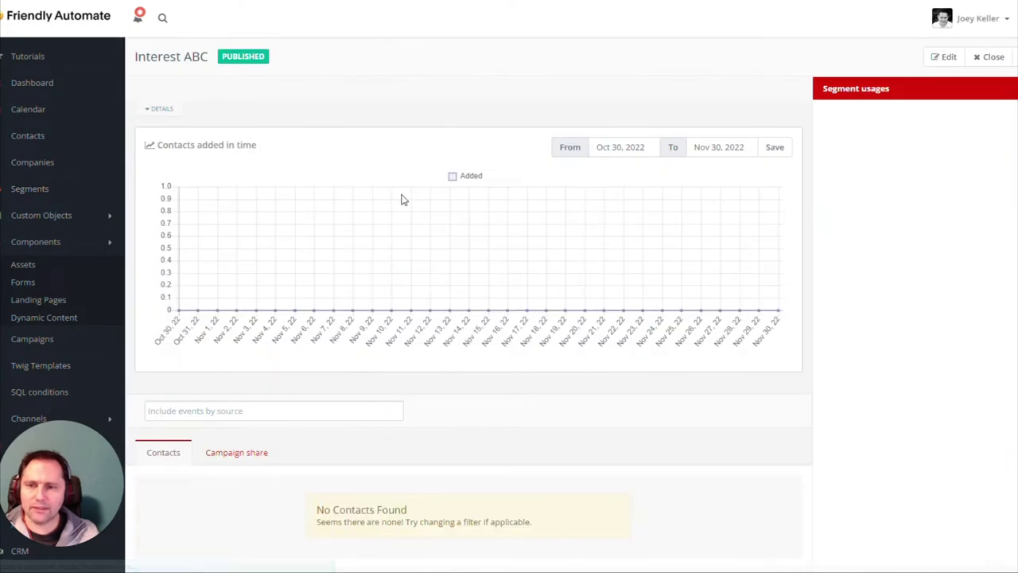
left_click(931, 60)
left_click(210, 89)
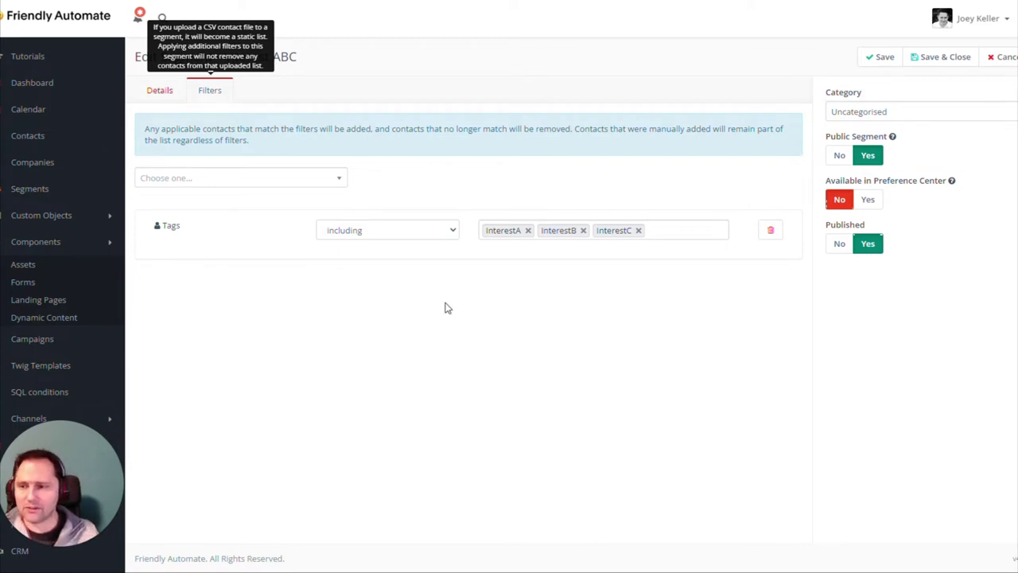
left_click(27, 343)
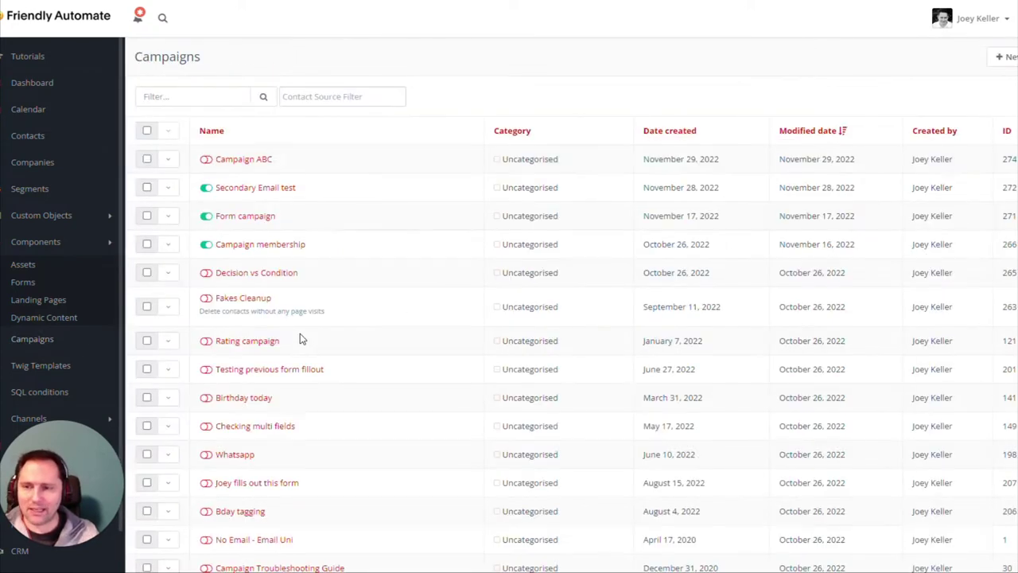
Open Campaign ABC in the builder and inspect the Email Course source without changes.
left_click(240, 164)
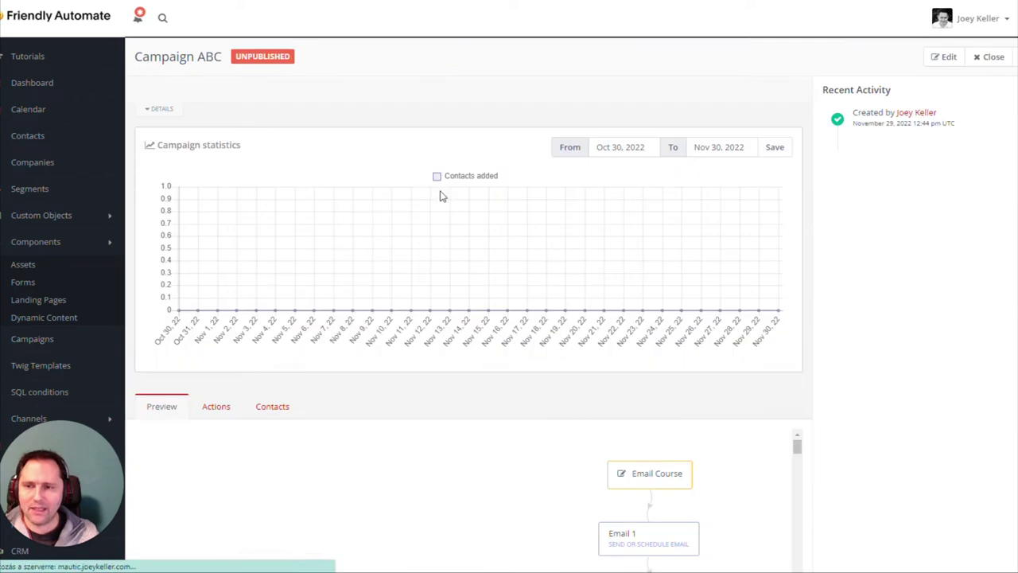
left_click(938, 60)
left_click(564, 37)
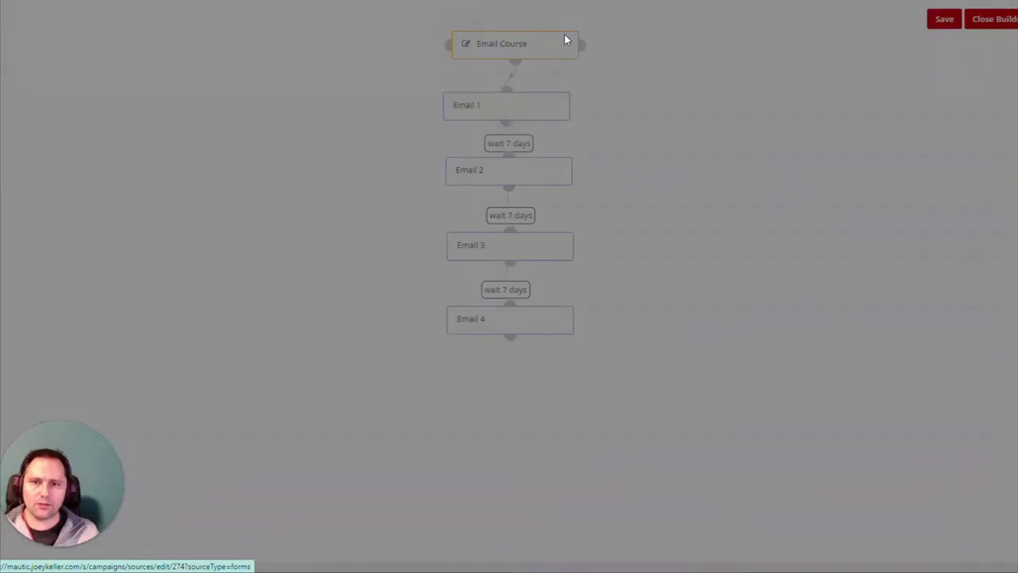
left_click(681, 151)
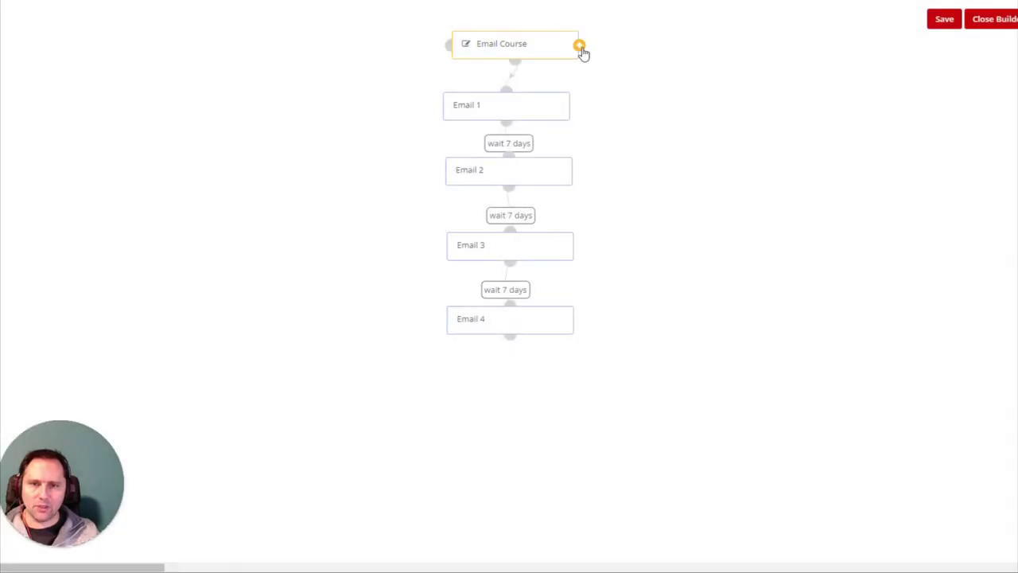
Replace the Email Course source with the Interest ABC segment and link it to Email 1.
left_click(581, 47)
left_click(583, 131)
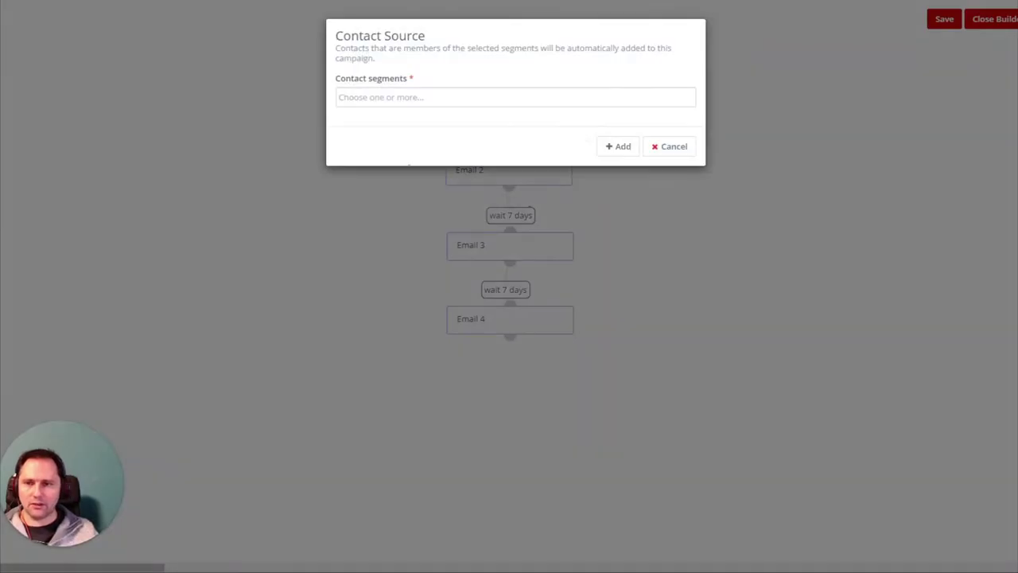
type("abc")
left_click(450, 118)
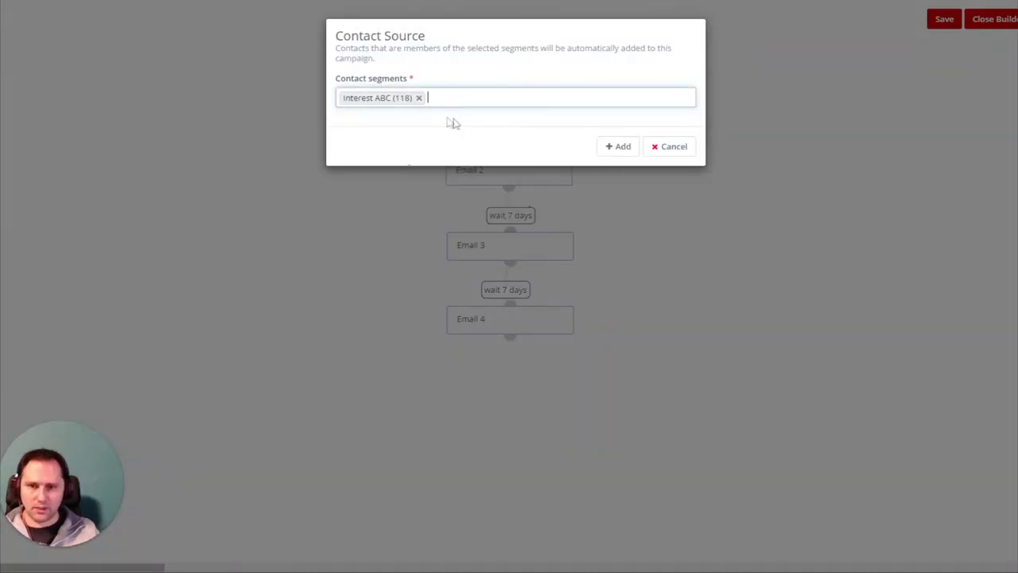
left_click(606, 151)
left_click_drag(525, 51, 482, 48)
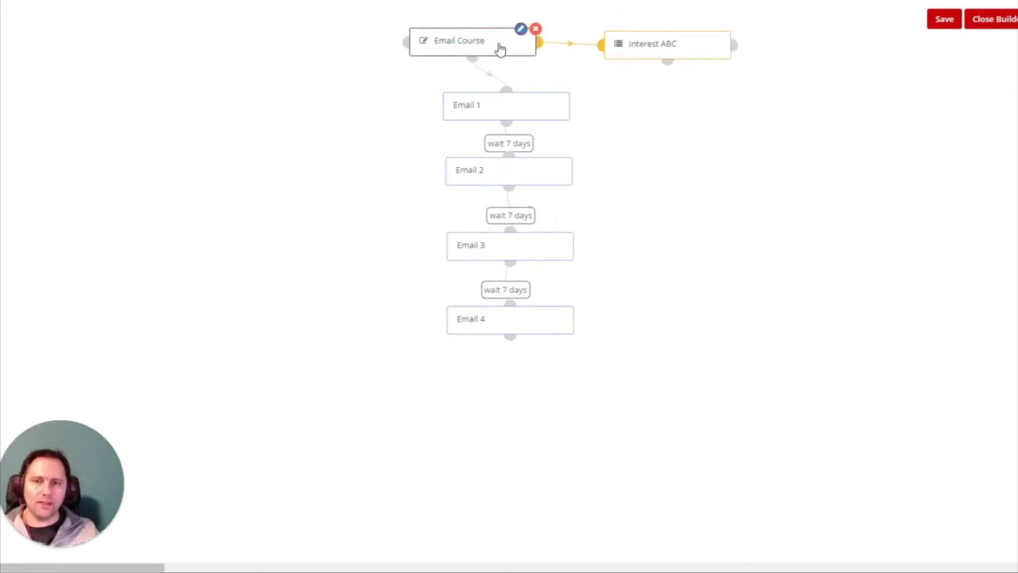
left_click(535, 32)
left_click_drag(632, 50, 509, 97)
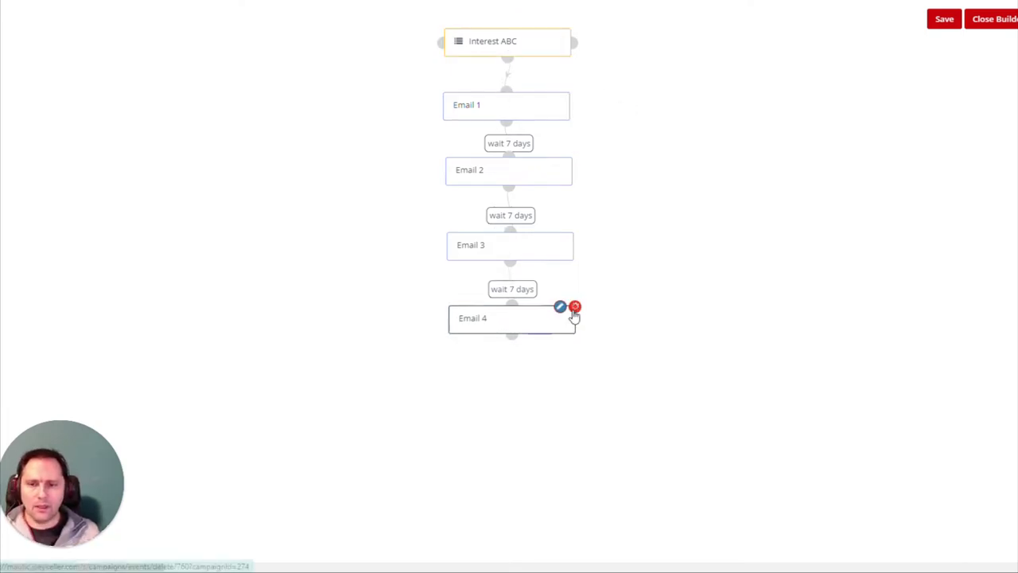
Delete Email 4 and stack Emails 1, 2 and 3 in a column on the left.
left_click(573, 307)
left_click_drag(478, 106, 326, 121)
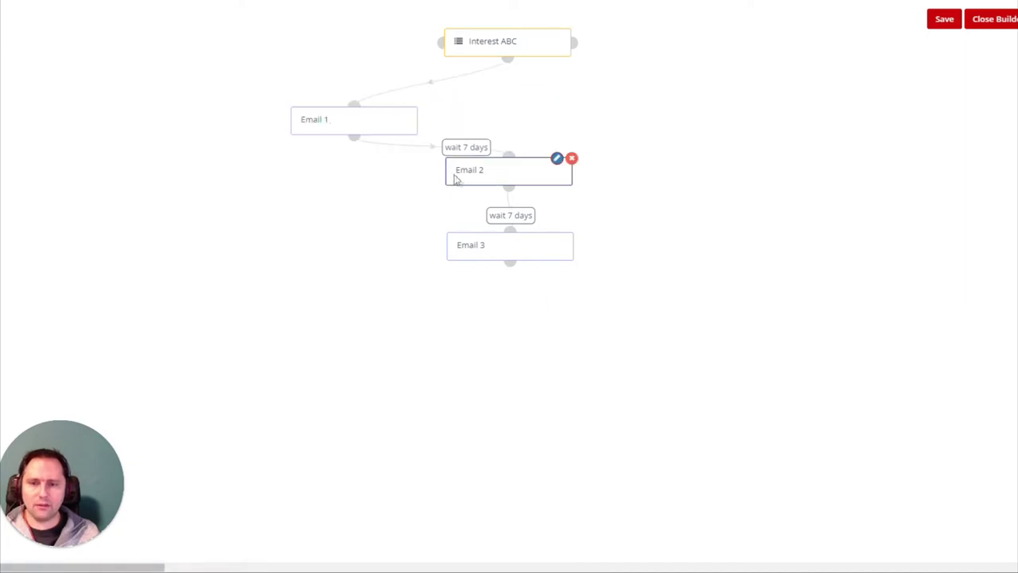
left_click_drag(459, 181, 305, 190)
left_click_drag(495, 252, 338, 243)
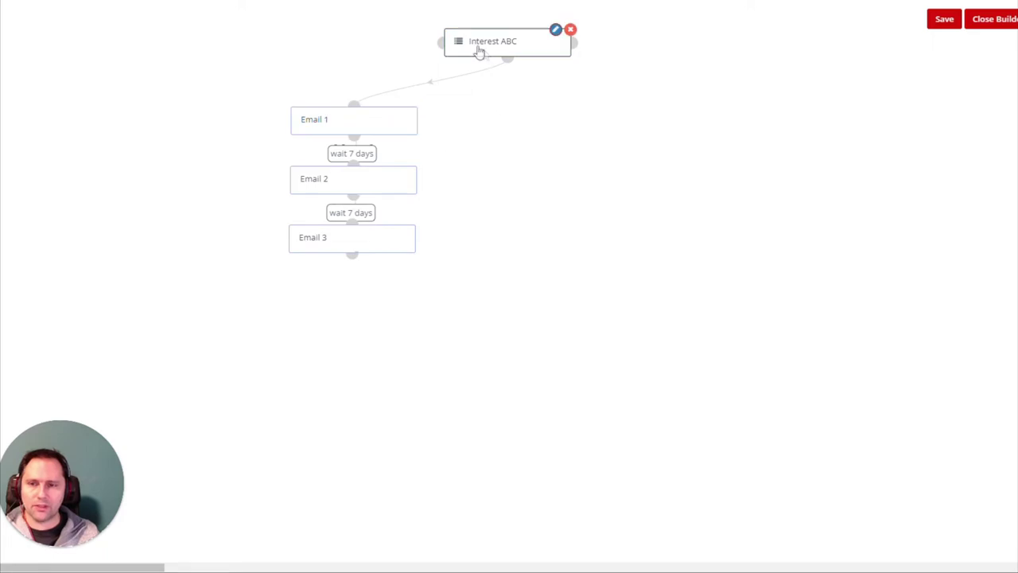
left_click(403, 106)
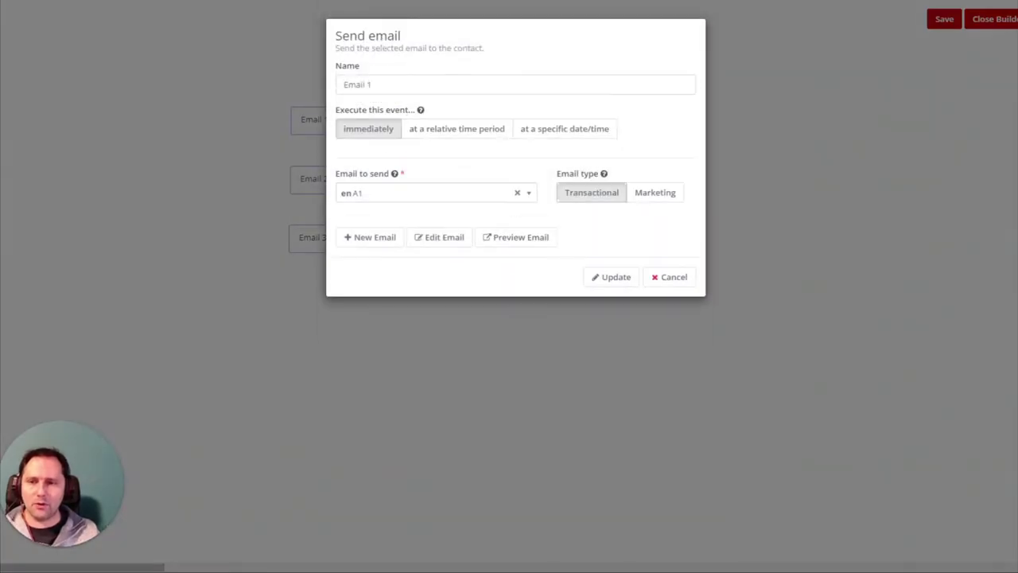
Rename the first two email steps to Email A1 and Email A2.
left_click(395, 84)
key("ctrl+a")
type("Email ")
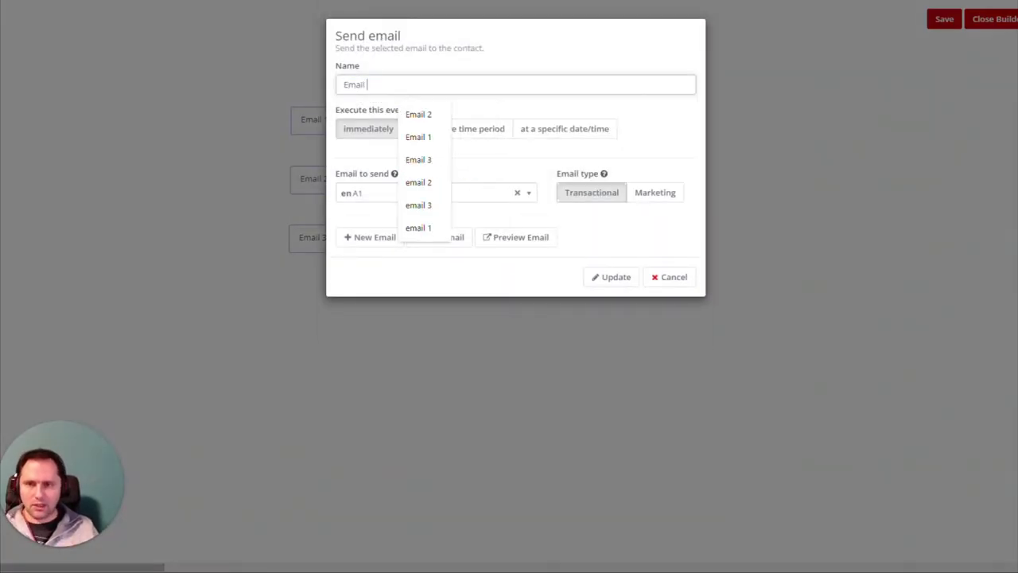
type("A12")
left_click(616, 277)
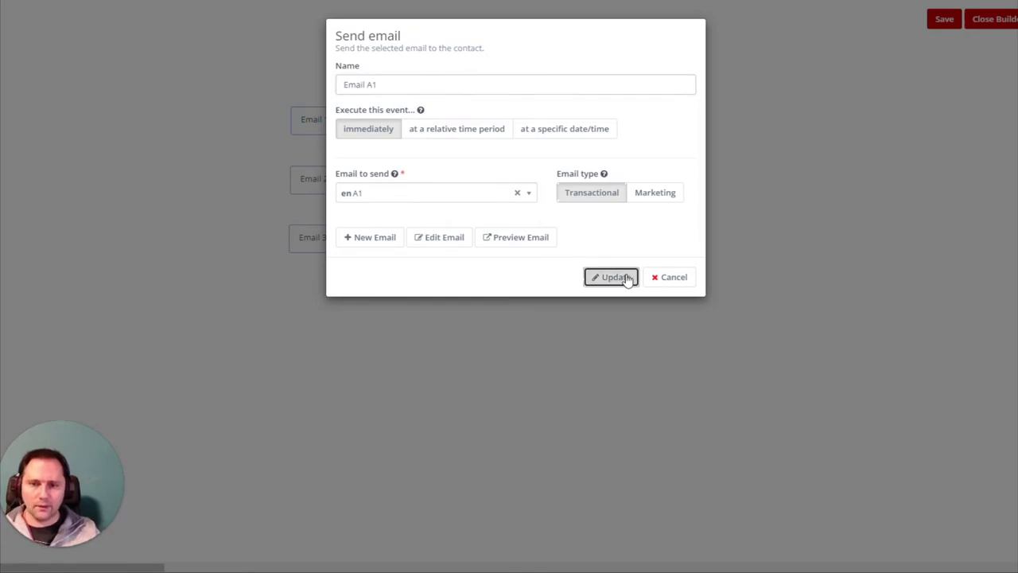
left_click(403, 169)
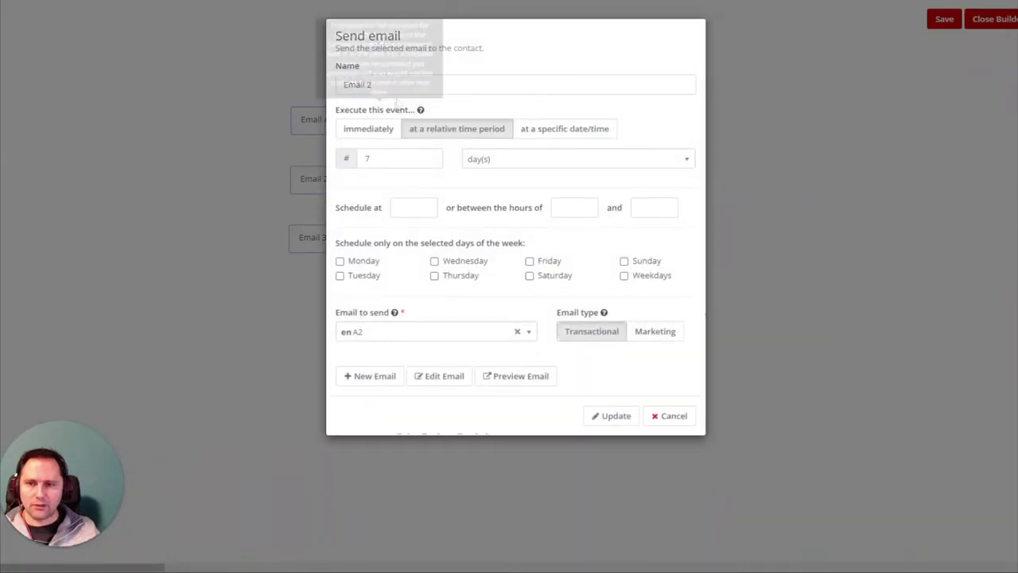
left_click(370, 84)
key("BackSpace")
type("A2")
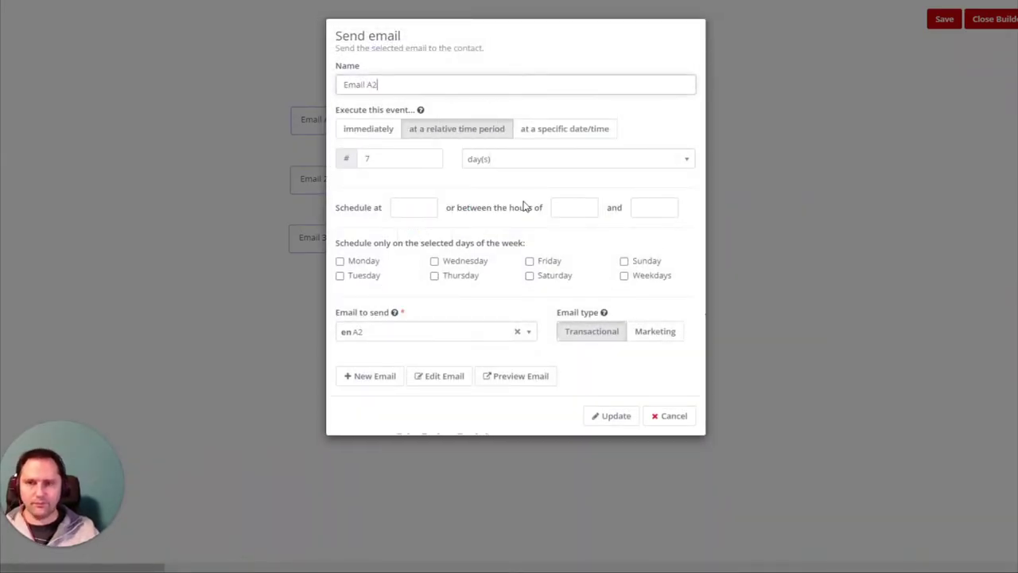
left_click(613, 415)
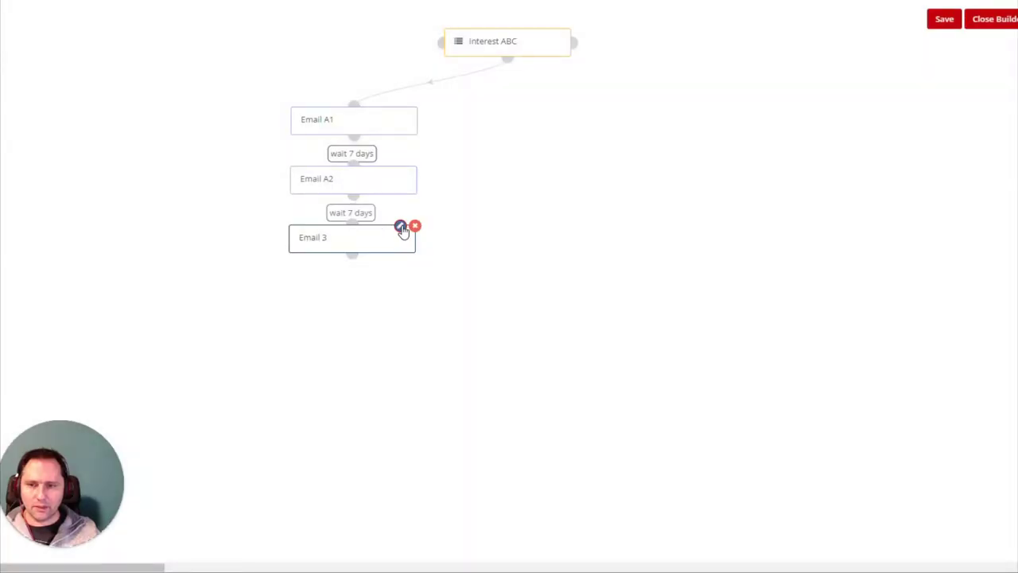
Rename the third email step to Email A3.
left_click(401, 227)
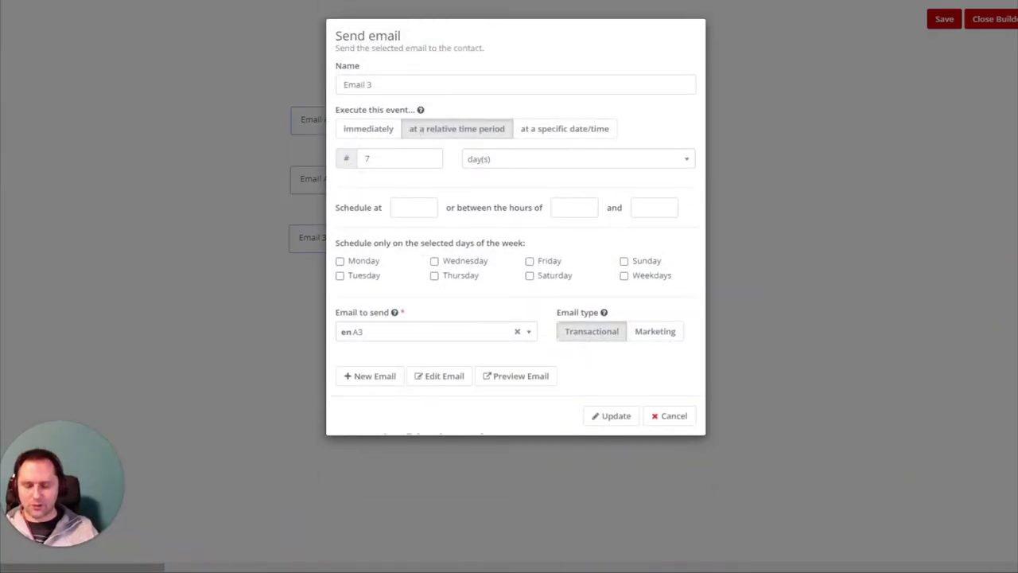
left_click(372, 84)
key("BackSpace")
type("A3")
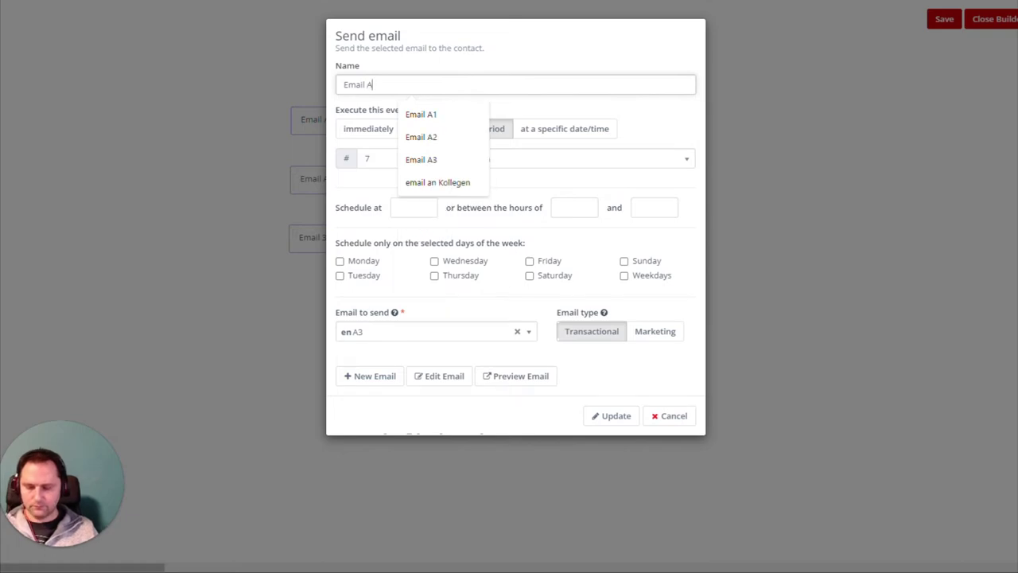
left_click(617, 415)
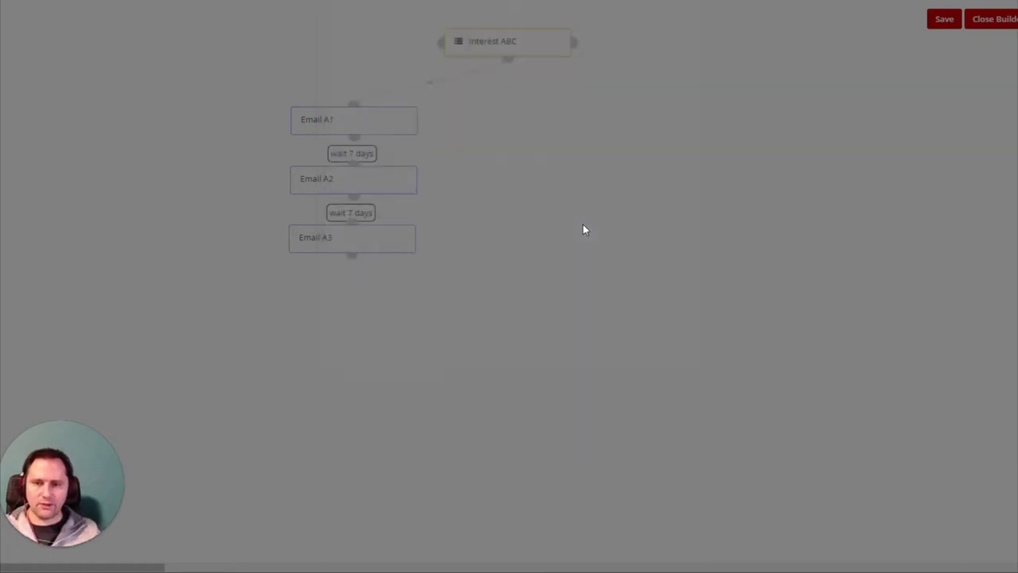
Space Emails A1–A3 out below Interest ABC and save Campaign ABC.
left_click_drag(361, 221, 323, 332)
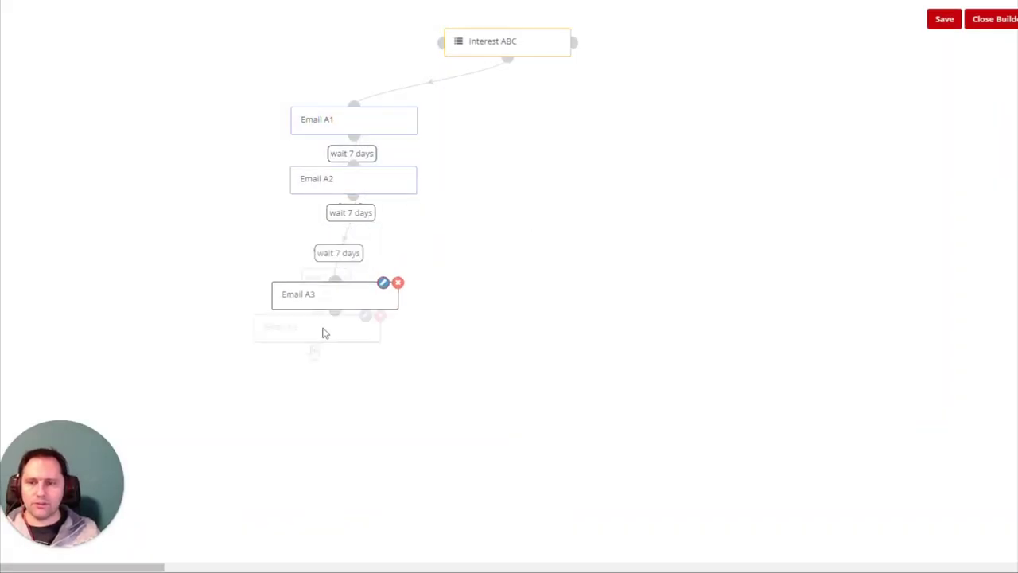
left_click_drag(339, 199, 302, 282)
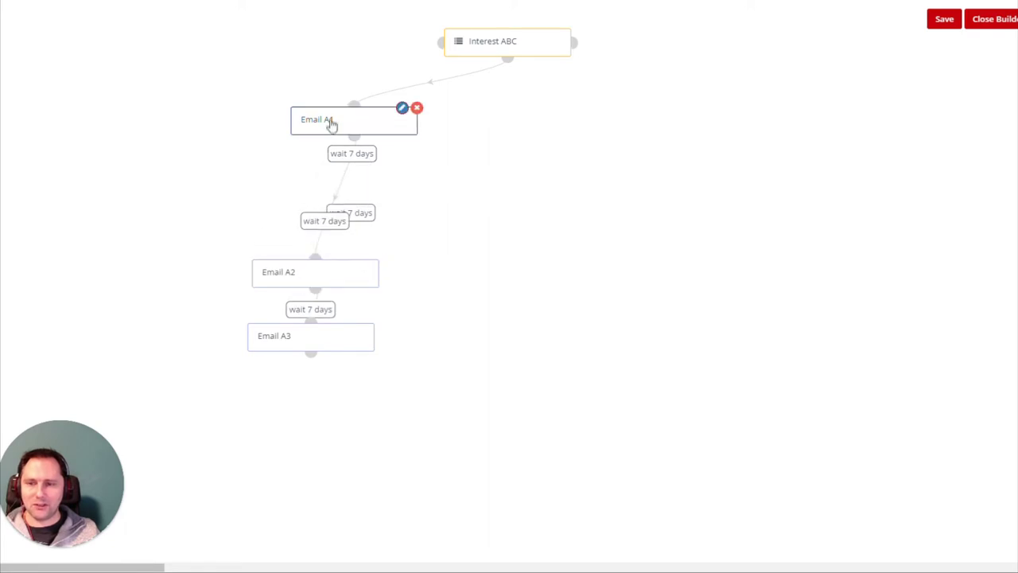
left_click_drag(329, 125, 291, 200)
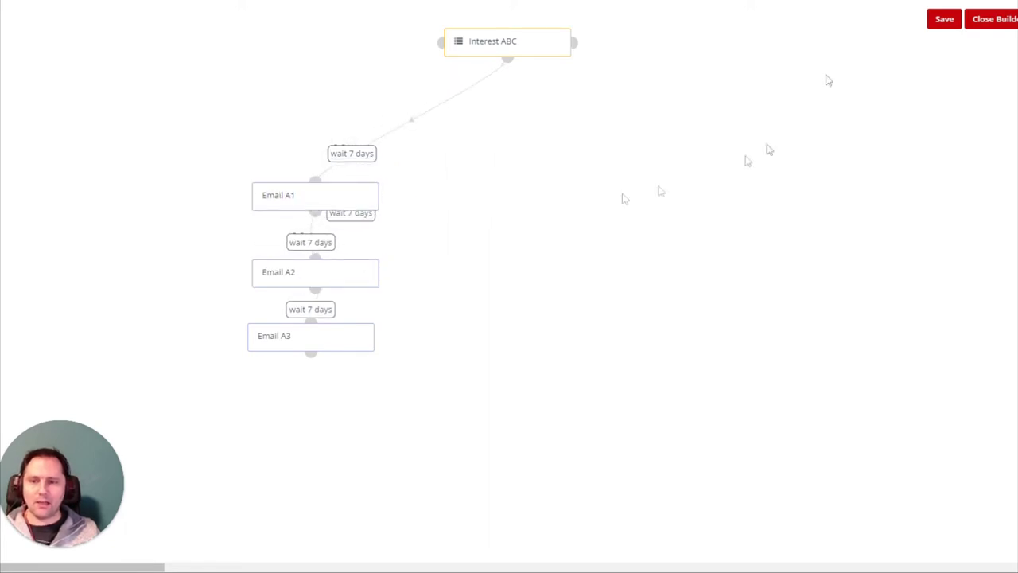
left_click(986, 24)
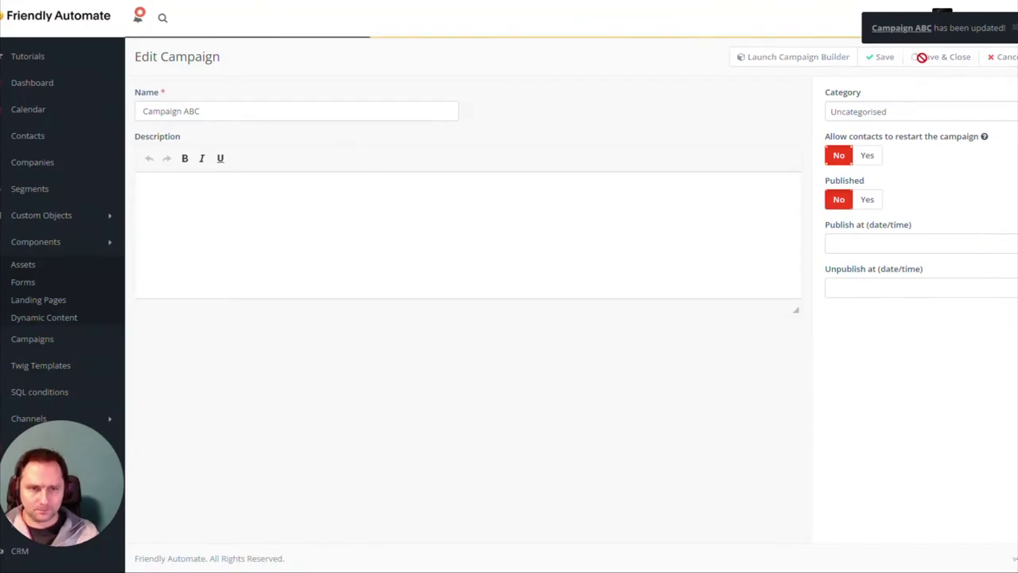
left_click(768, 55)
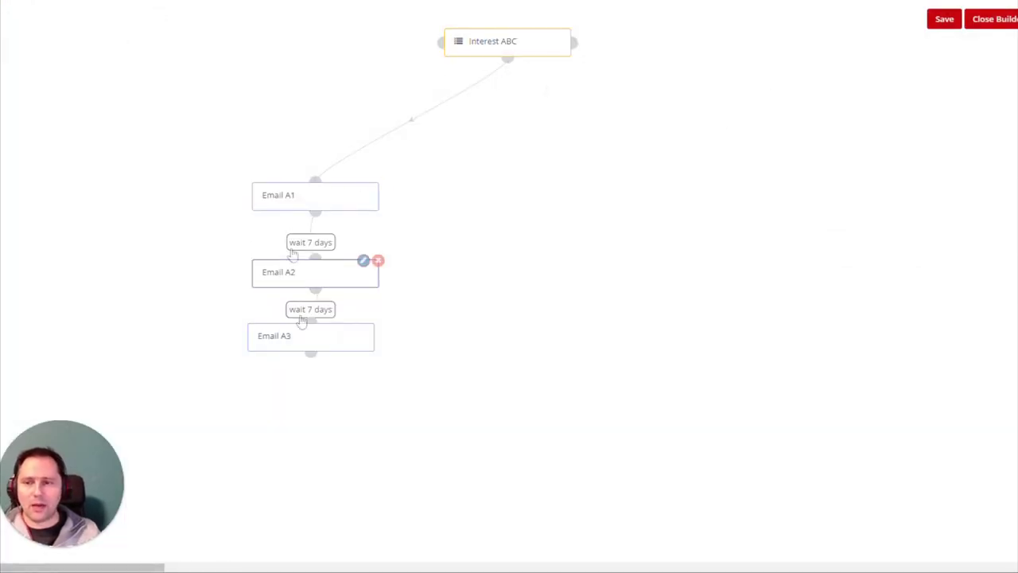
left_click(472, 46)
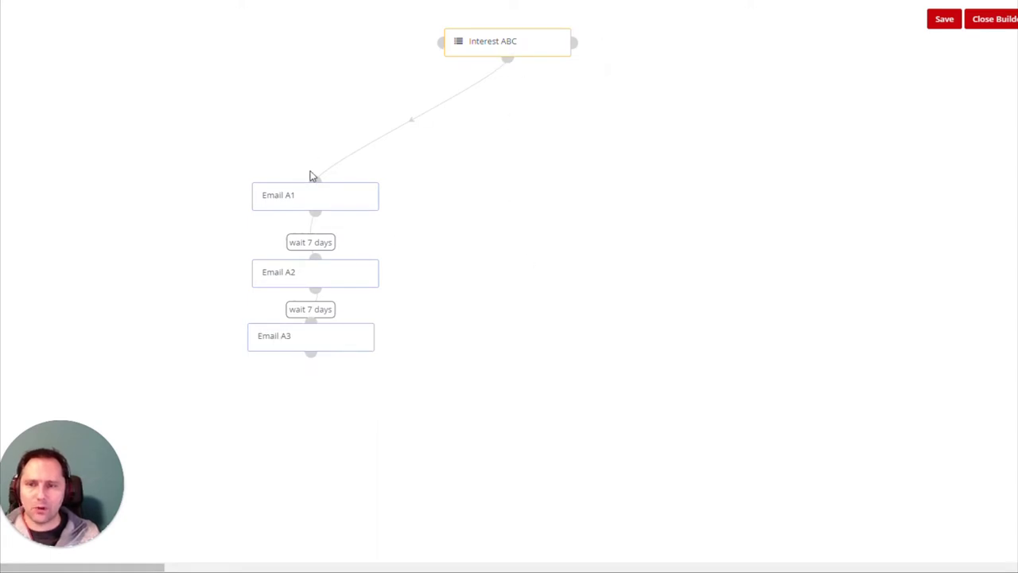
Branch a Contact tags condition named 'Interest A ?' off Interest ABC.
left_click_drag(315, 185, 506, 61)
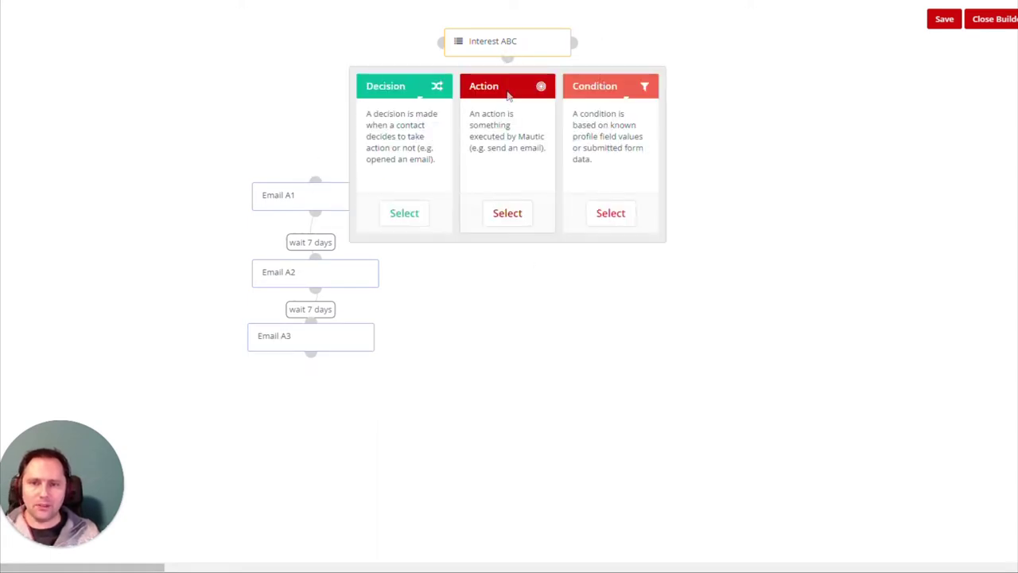
left_click(611, 214)
type("tag")
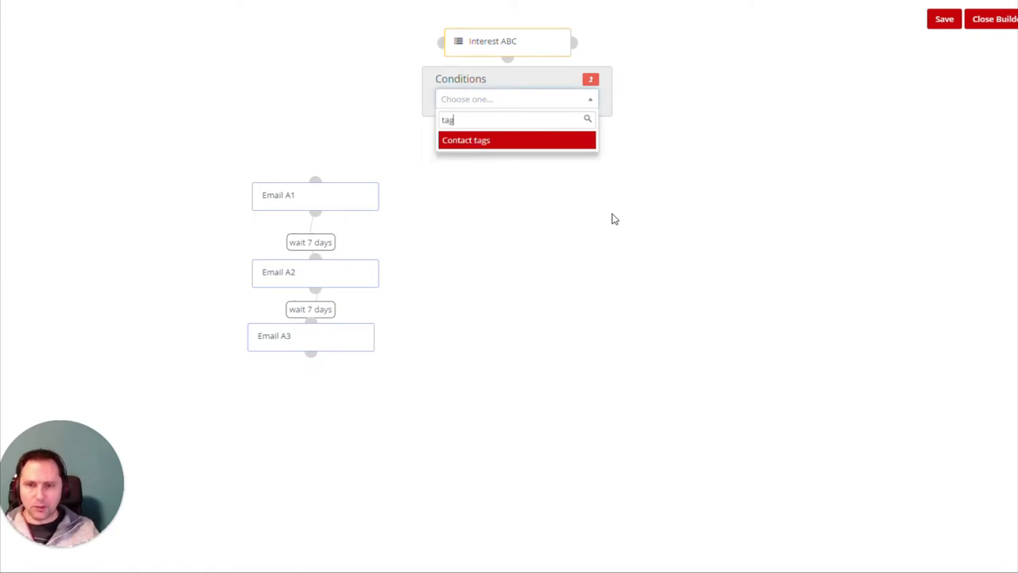
left_click(522, 140)
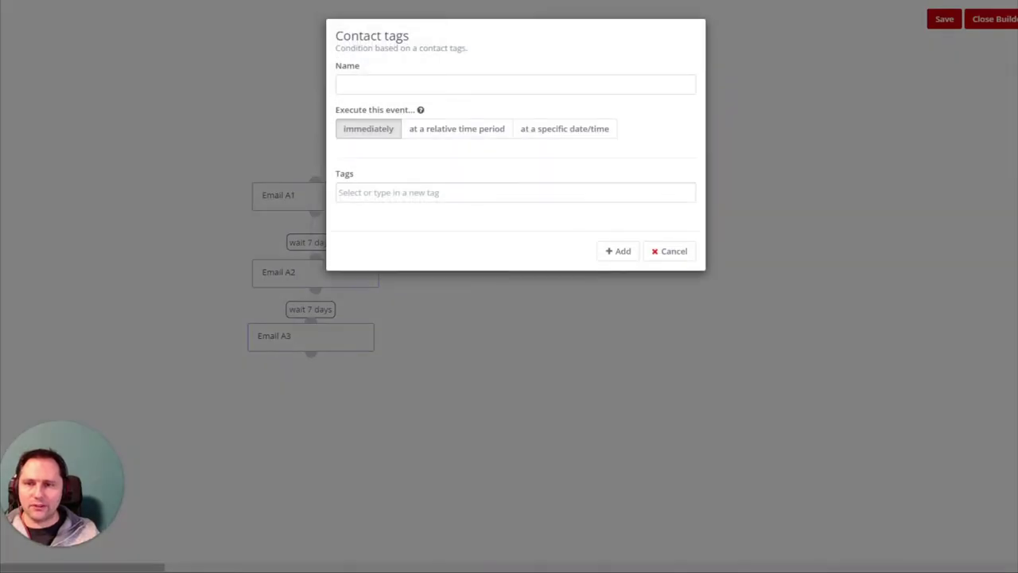
left_click(398, 84)
type("In")
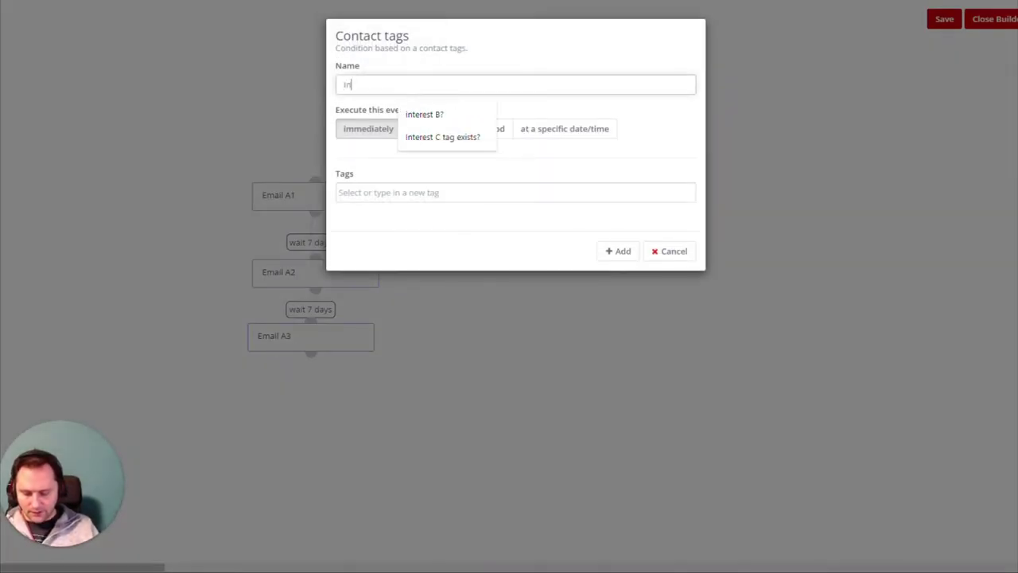
type("terest A ?")
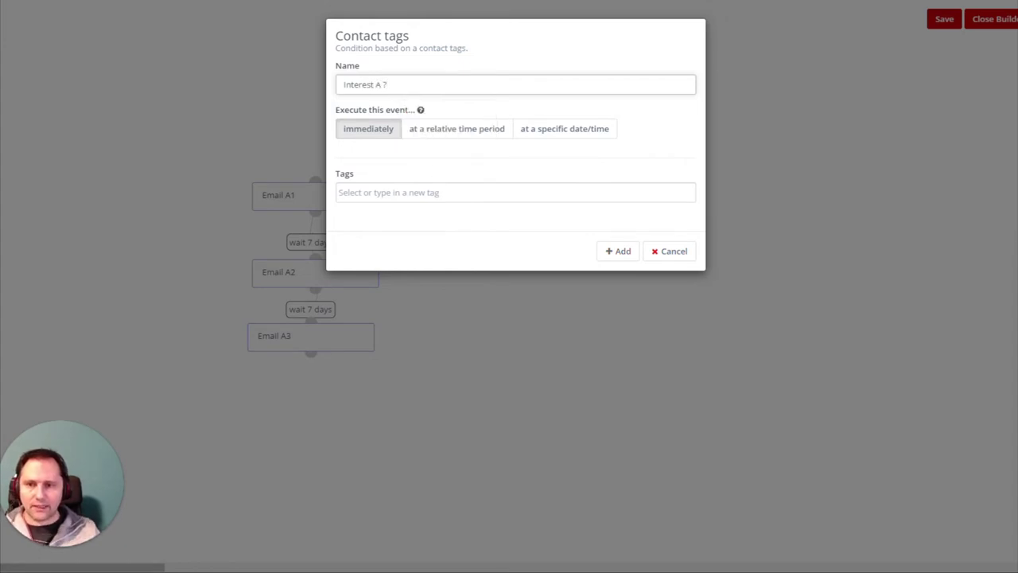
Have the condition check tag InterestA, add it, and feed its yes path into Email A1.
left_click(515, 191)
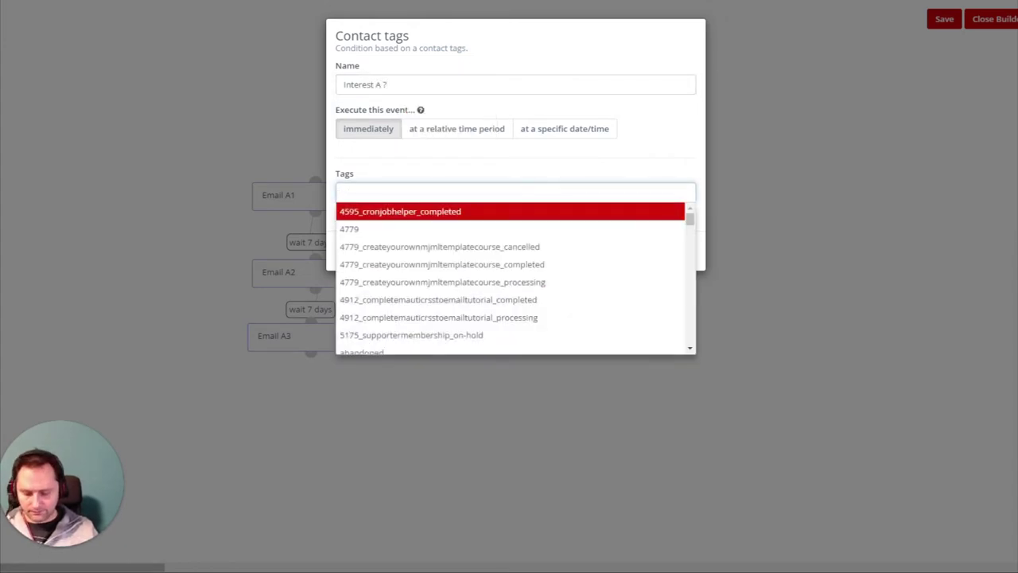
type("A")
key("BackSpace")
type("In")
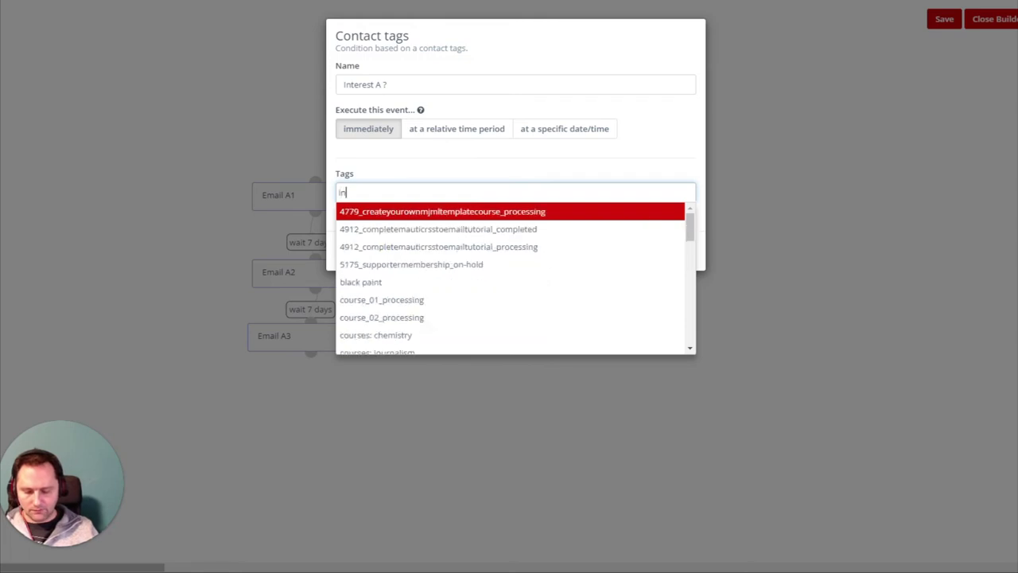
type("a")
key("BackSpace")
type("ter")
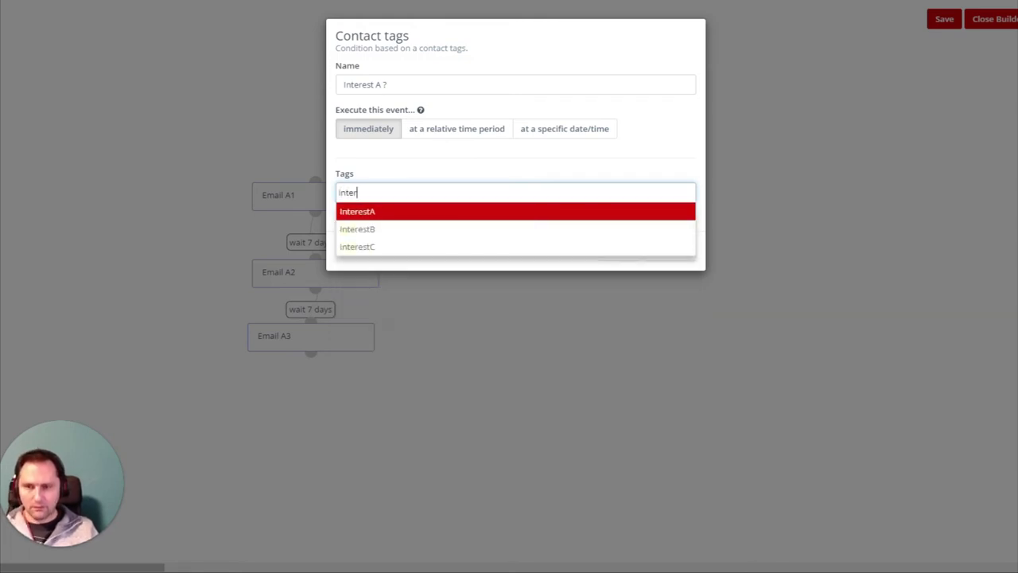
left_click(434, 211)
left_click(609, 251)
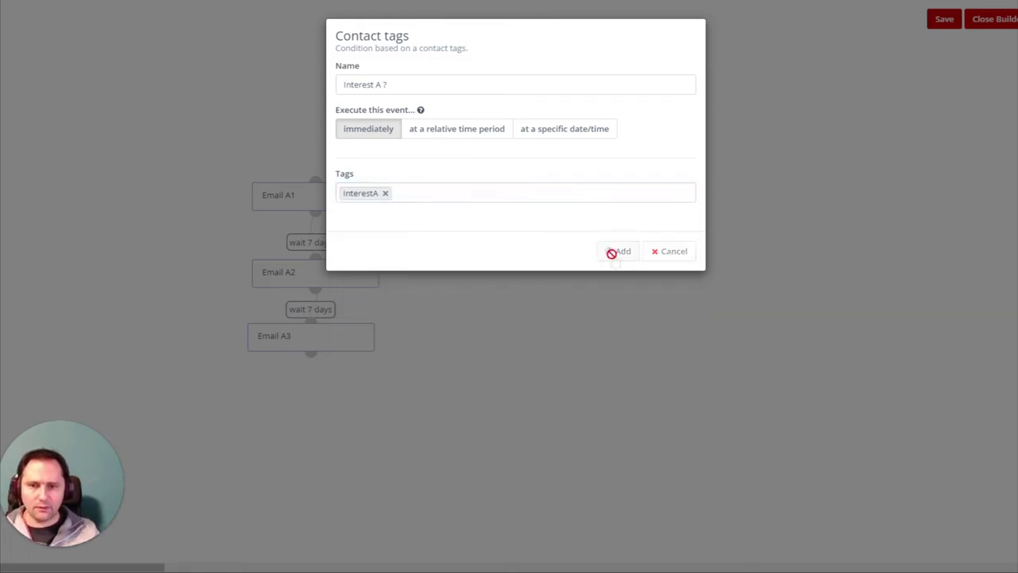
left_click_drag(358, 106, 317, 183)
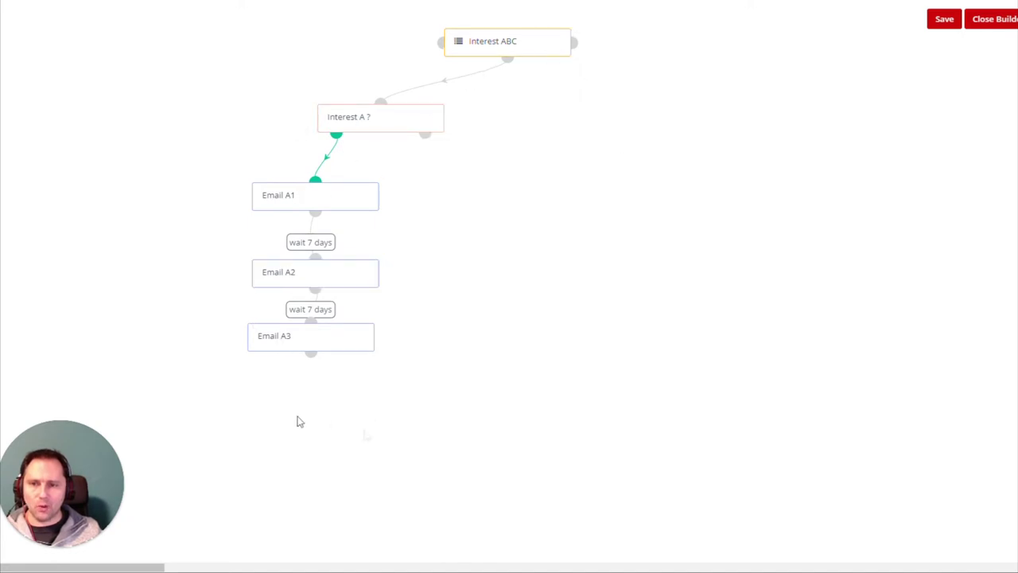
left_click_drag(387, 127, 402, 97)
Add an 'Interest B?' Contact tags condition for tag InterestB on Interest A ?'s no path.
left_click(439, 105)
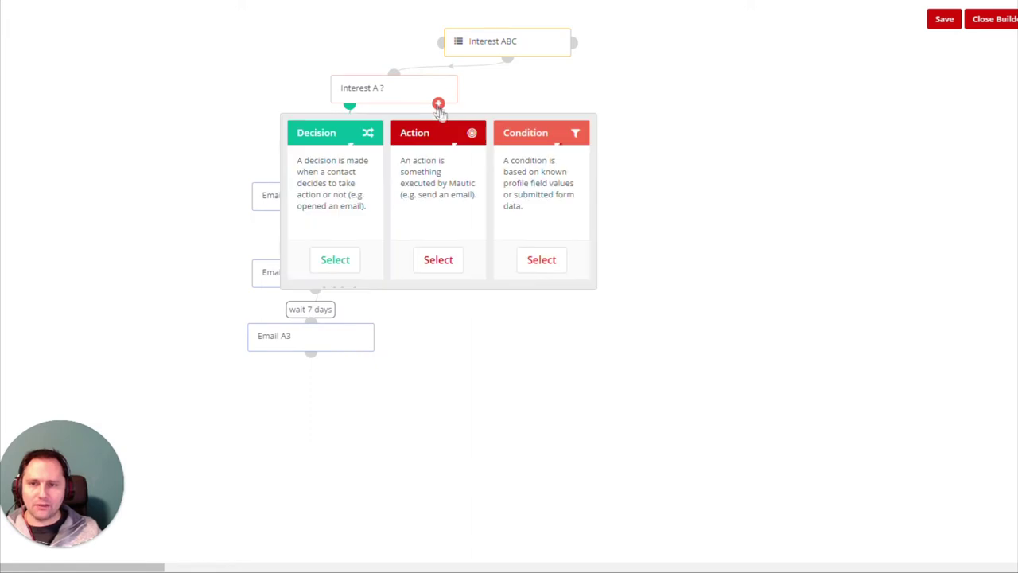
left_click(540, 259)
type("t")
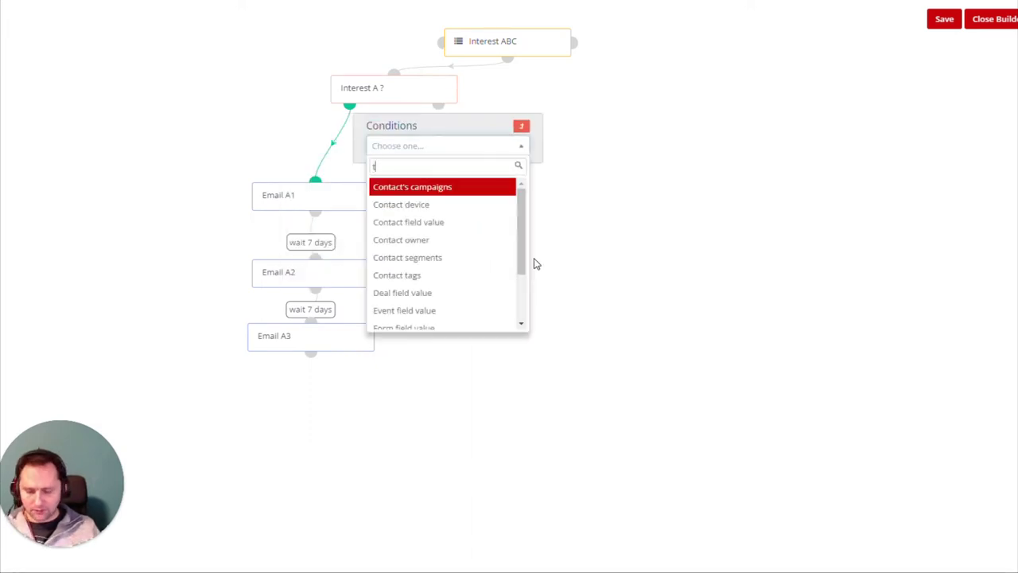
type("ag")
left_click(462, 190)
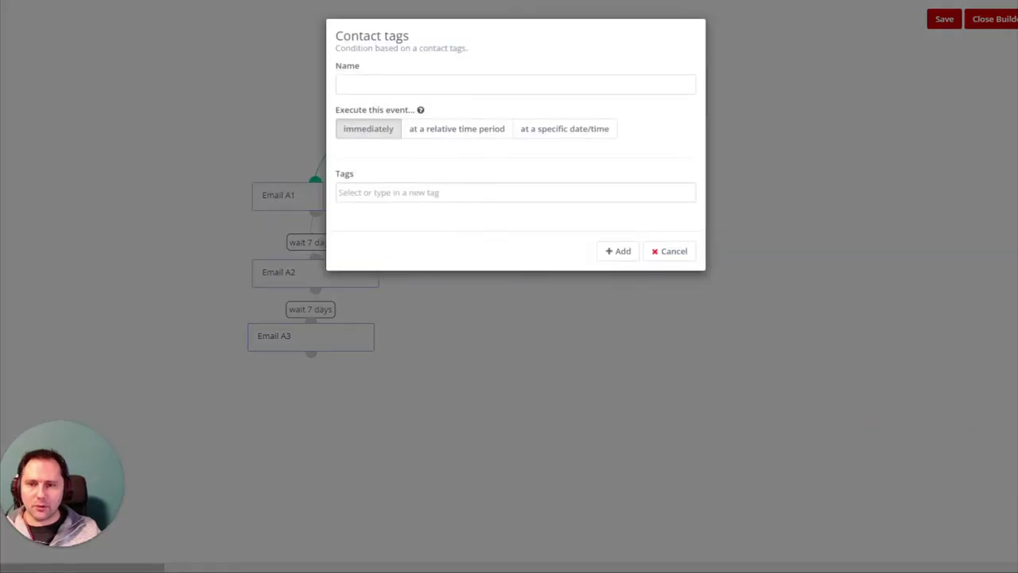
left_click(435, 84)
type("Interest ")
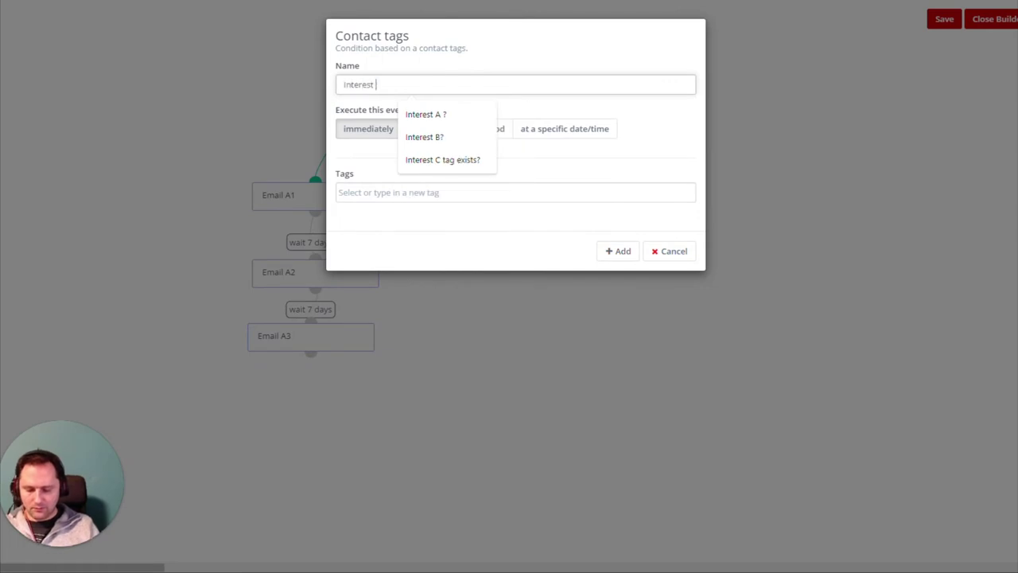
type("B?")
left_click(419, 188)
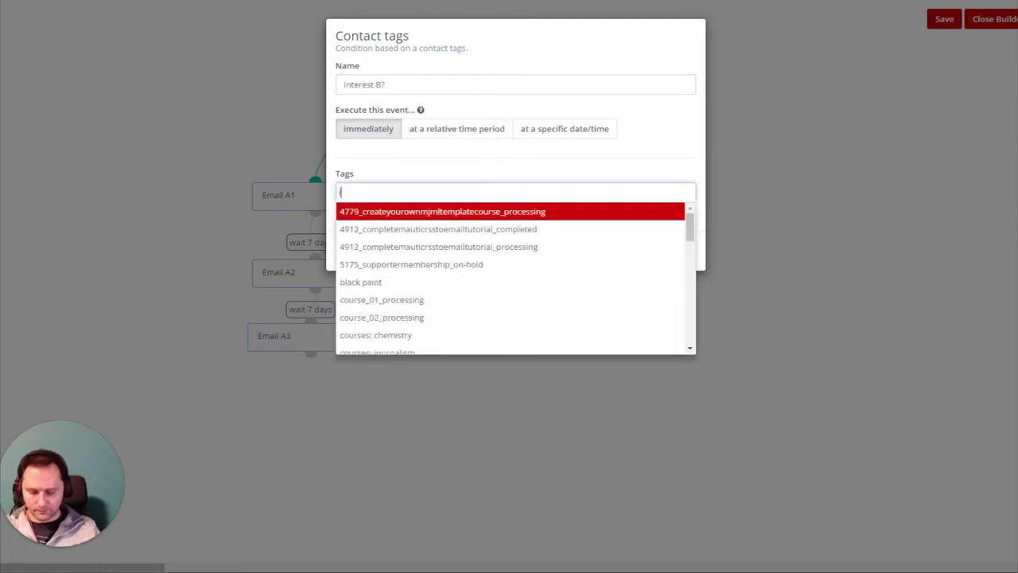
type("Inter")
left_click(412, 235)
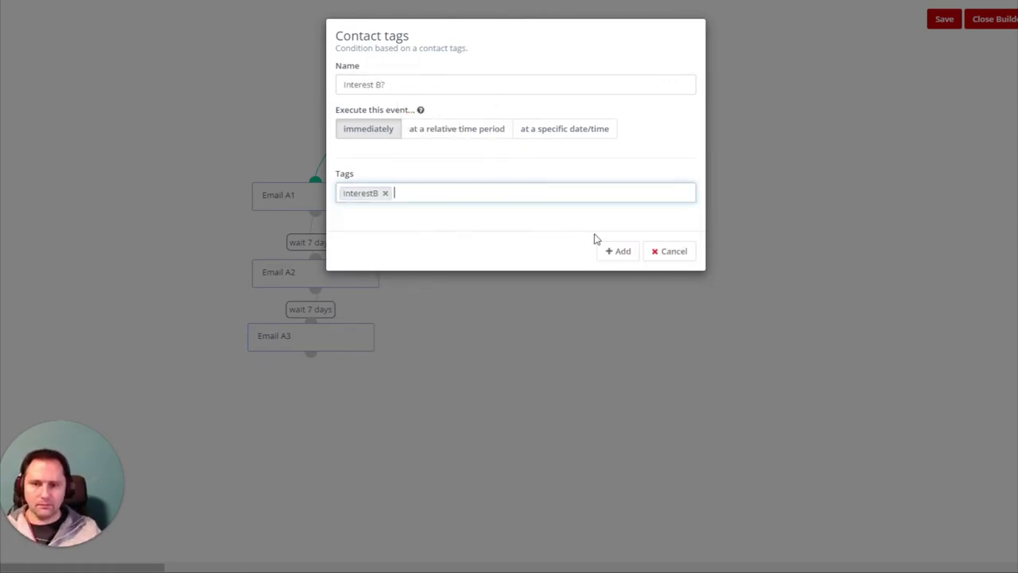
left_click(614, 249)
left_click_drag(501, 156, 540, 145)
Add an 'Interest C?' Contact tags condition for tag InterestC on Interest B?'s no path.
left_click(540, 147)
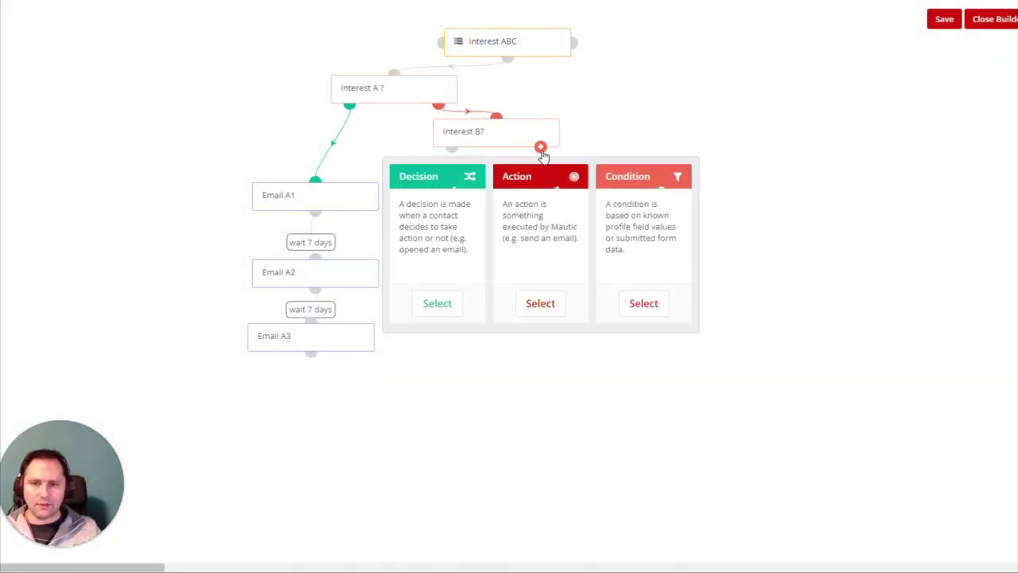
left_click(659, 312)
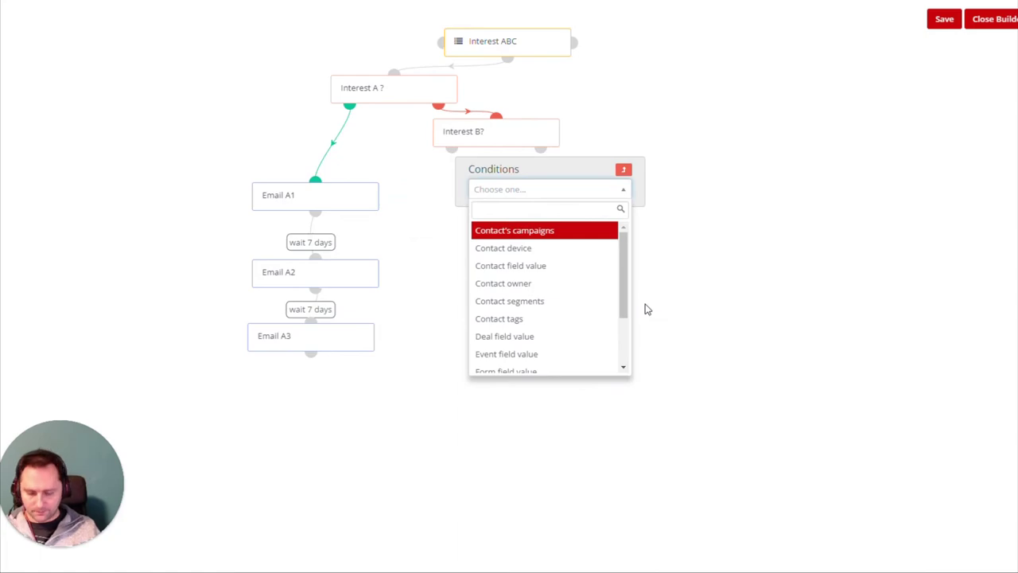
type("tag")
left_click(556, 229)
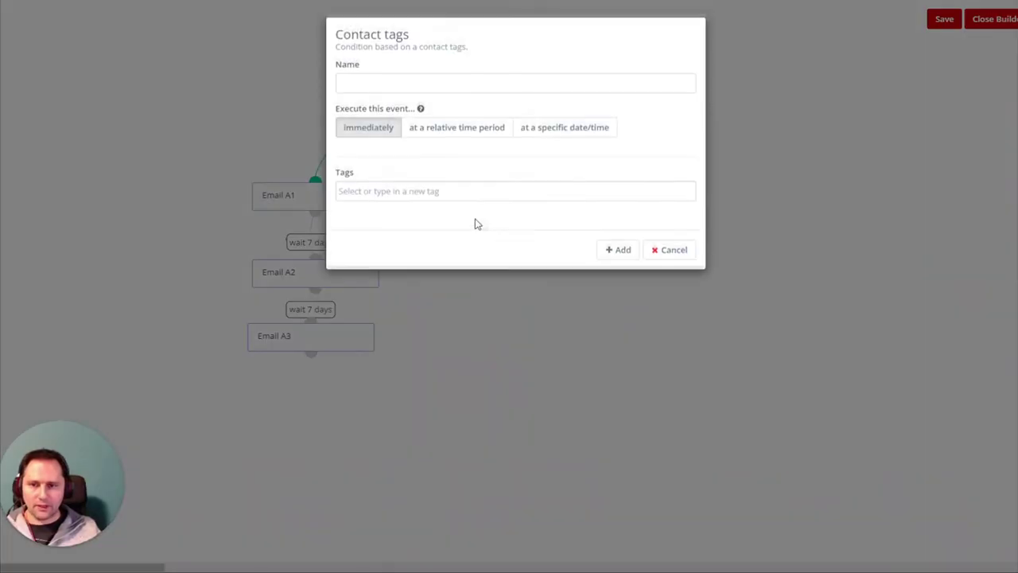
left_click(475, 192)
type("Intere")
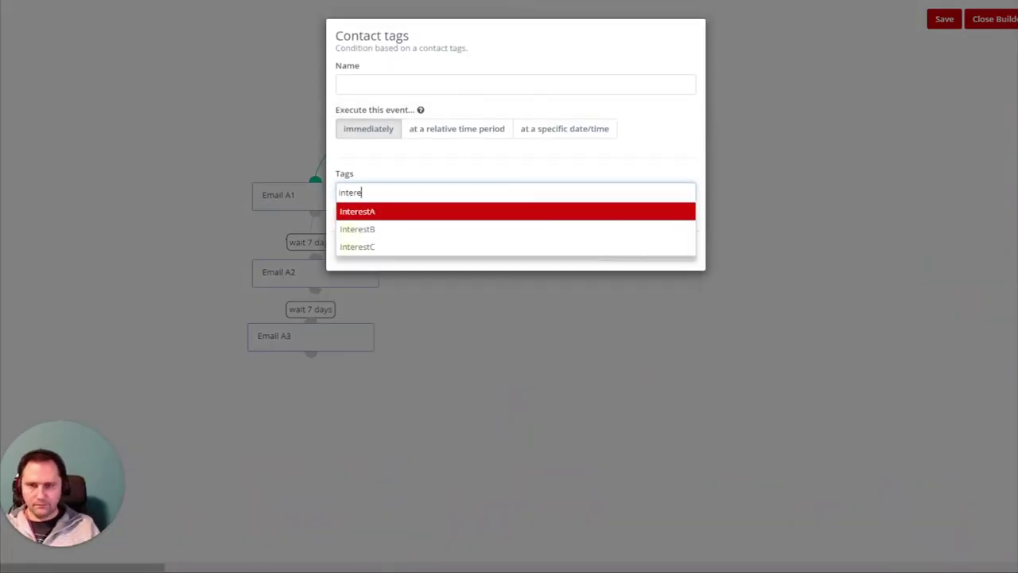
type("st")
key("Down")
key("Down")
key("Return")
left_click(344, 84)
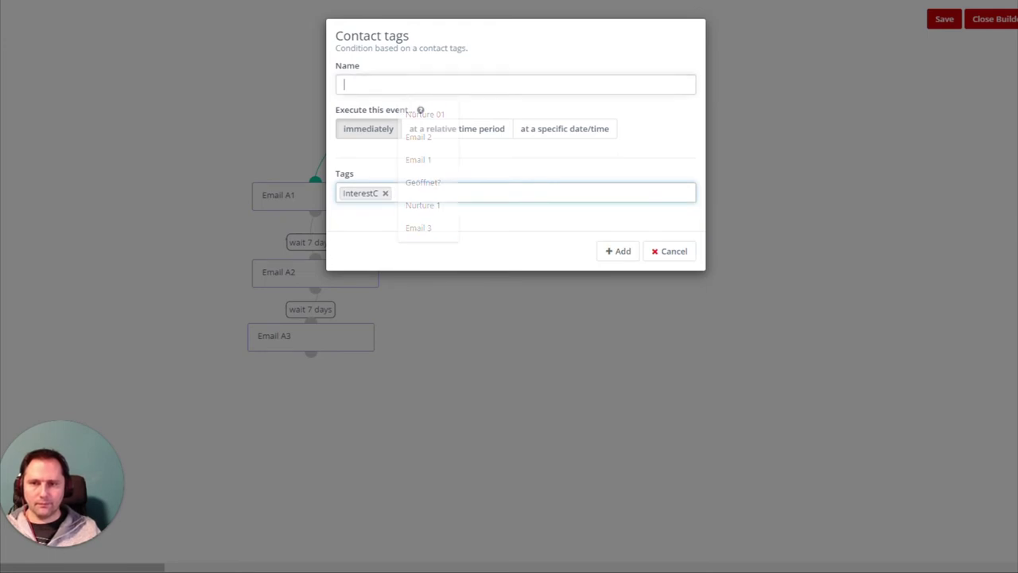
type("Interest C?")
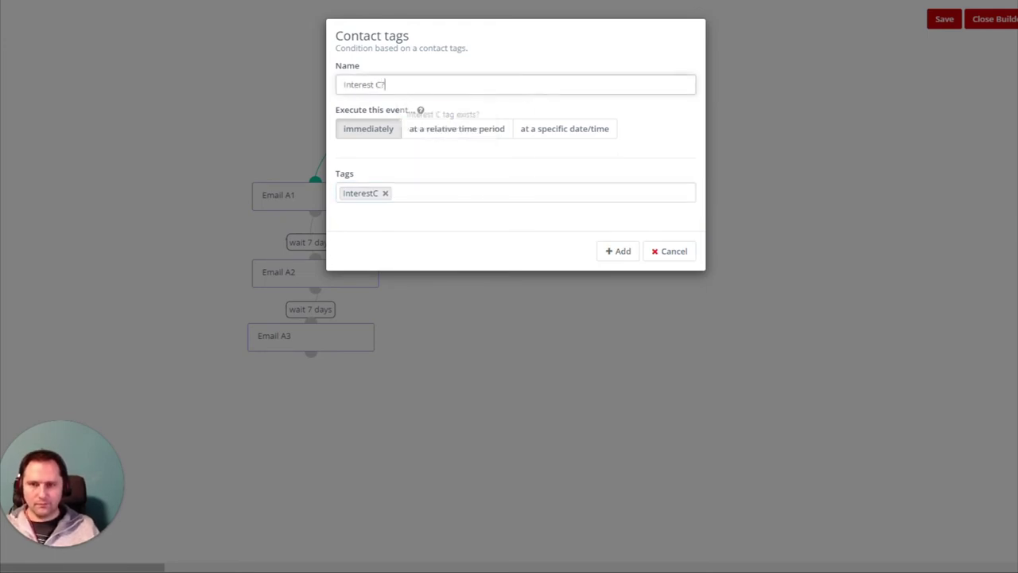
left_click(619, 251)
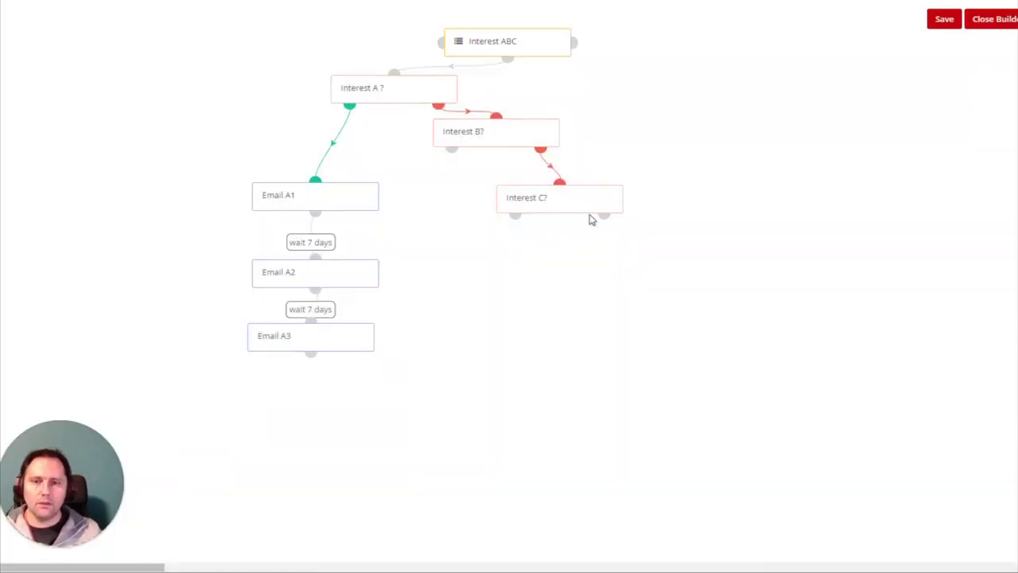
left_click_drag(588, 203, 624, 183)
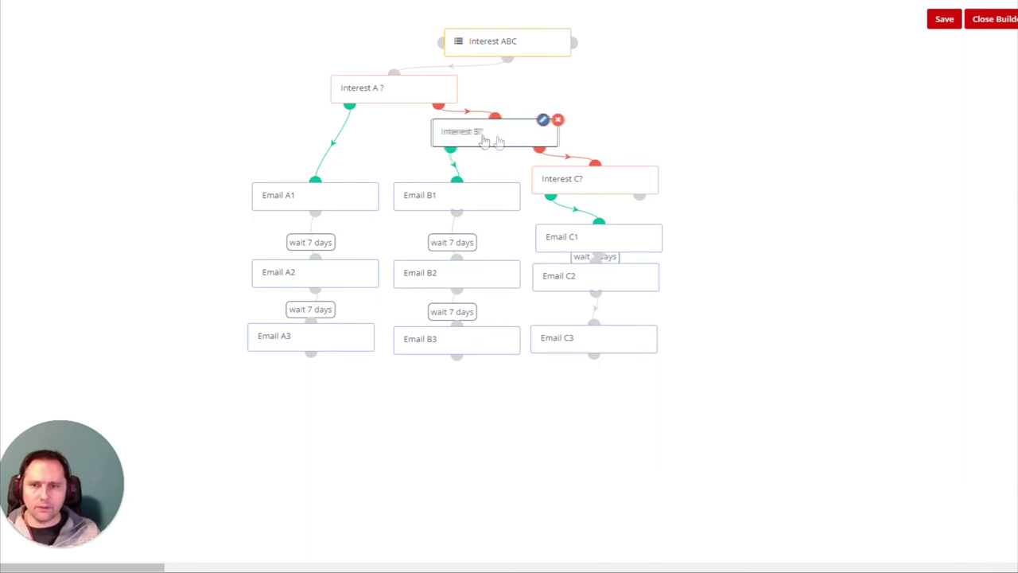
Reposition Interest B?, Interest C?, Email C1 and Email C3 so the three branches align.
left_click_drag(482, 141, 464, 137)
left_click_drag(581, 182, 584, 147)
left_click_drag(574, 237, 570, 199)
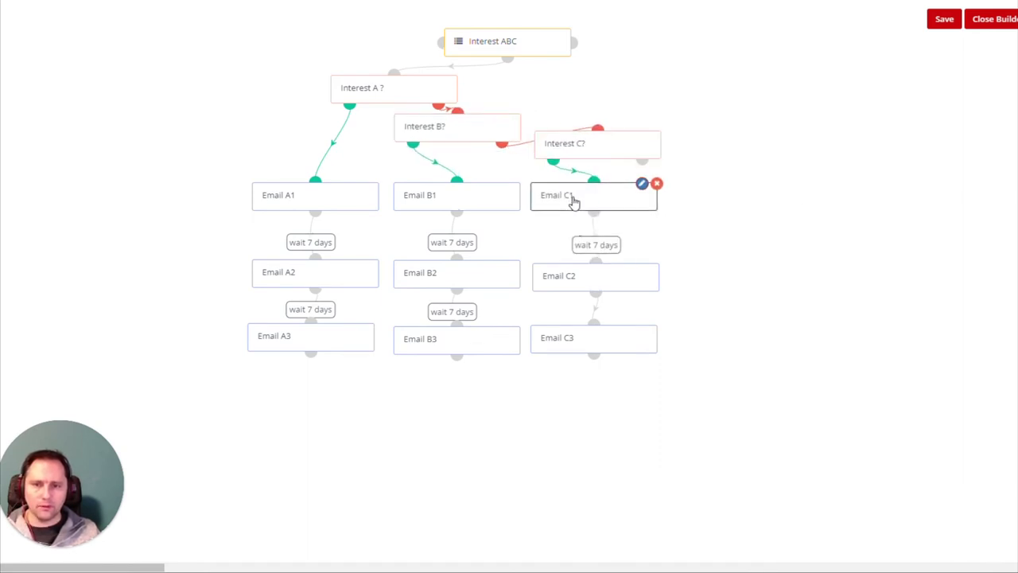
left_click(593, 279)
left_click_drag(601, 338, 604, 339)
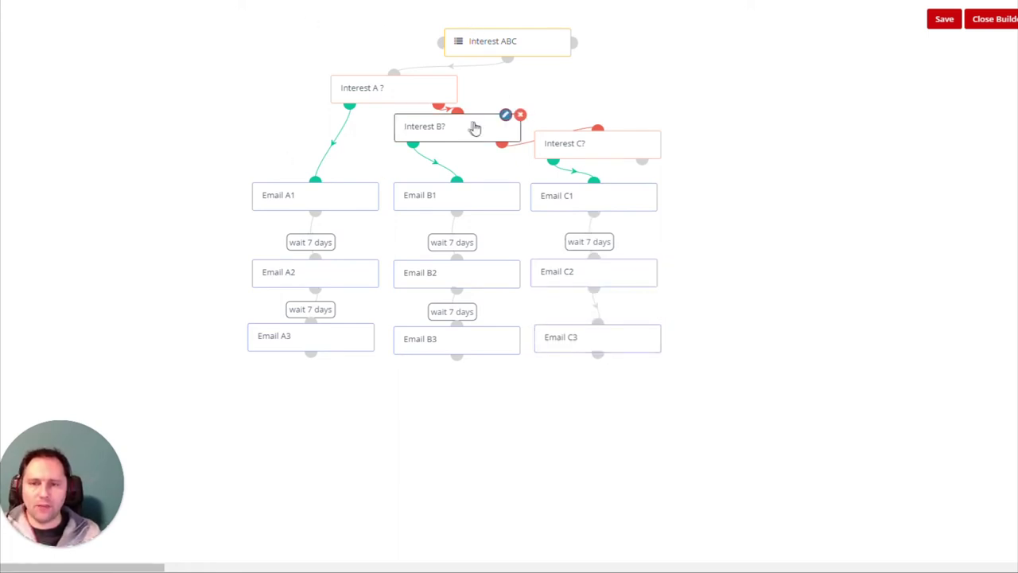
left_click_drag(475, 127, 488, 126)
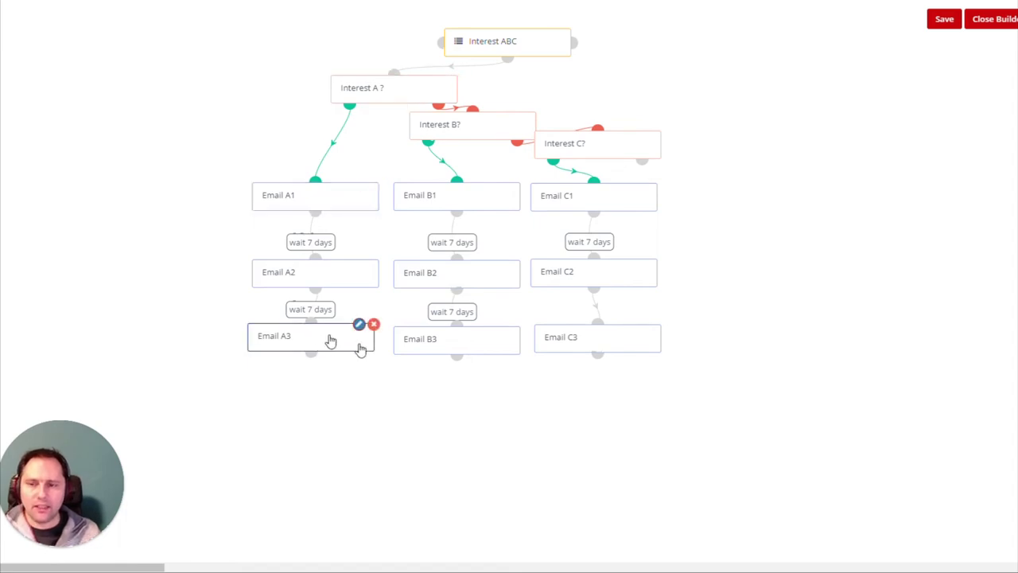
After Email A3, add a Modify contact's tags action that removes the InterestA tag.
left_click(312, 354)
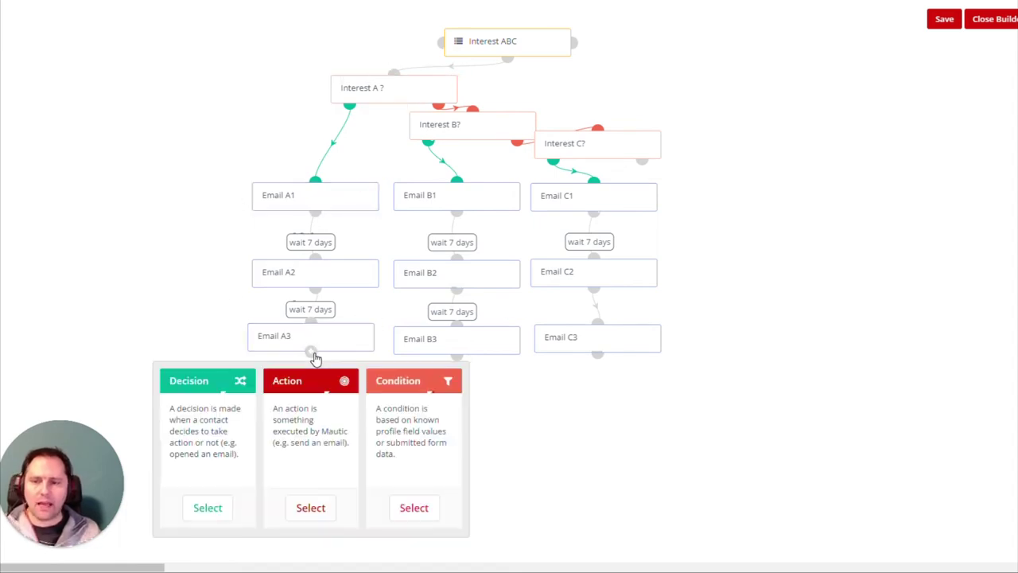
left_click(310, 505)
type("tag")
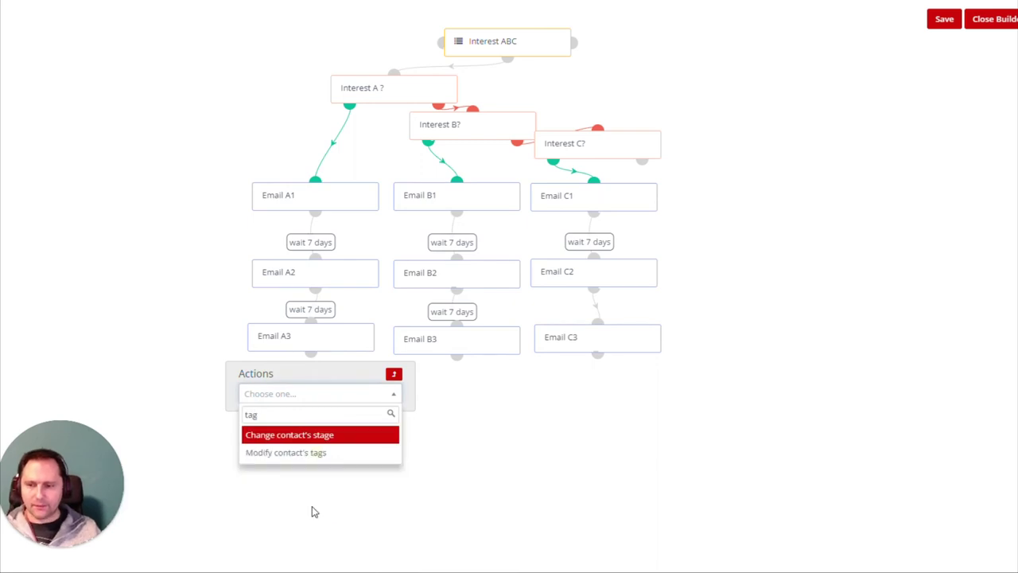
left_click(341, 452)
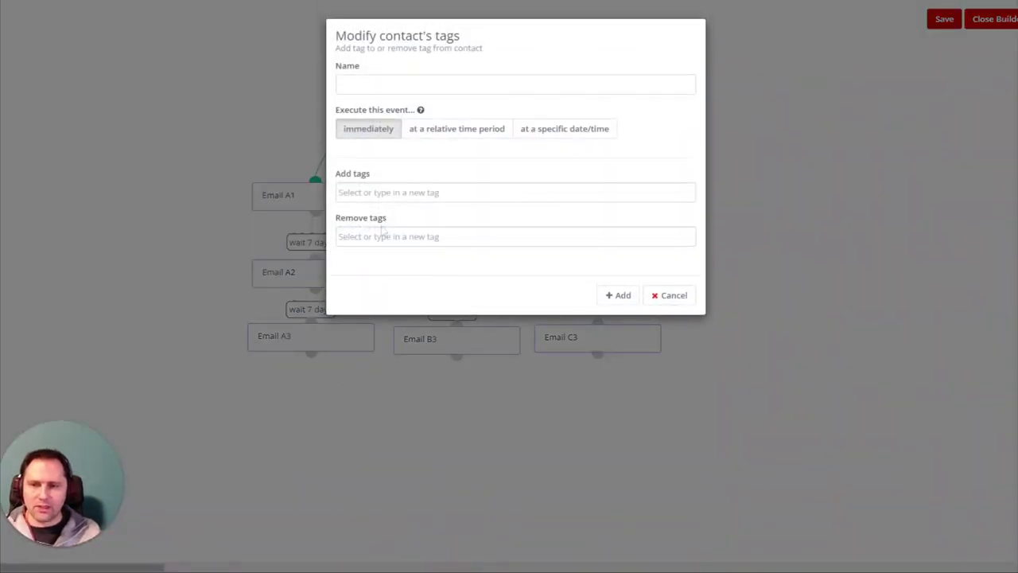
left_click(382, 236)
type("in")
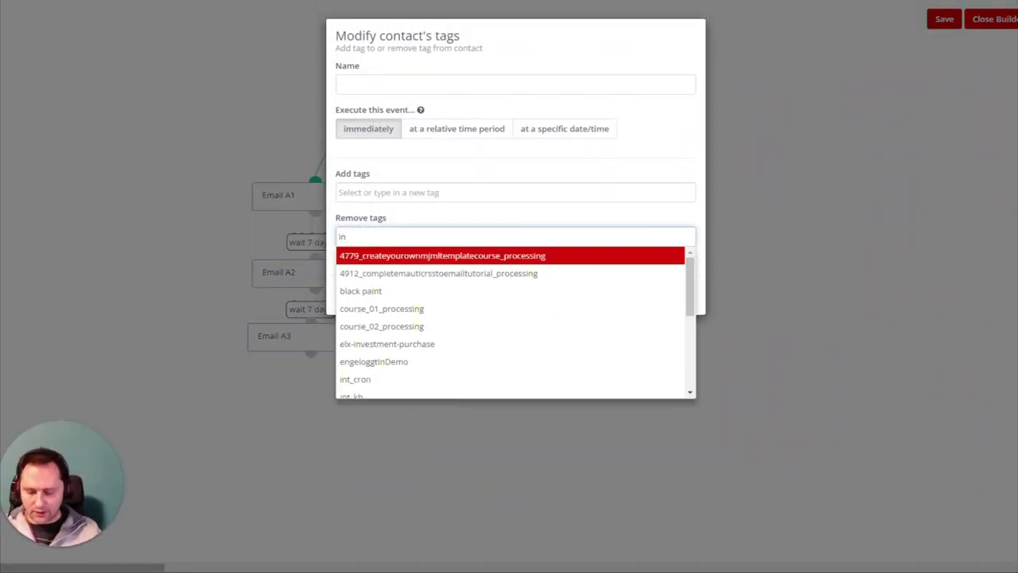
type("e")
key("BackSpace")
type("te")
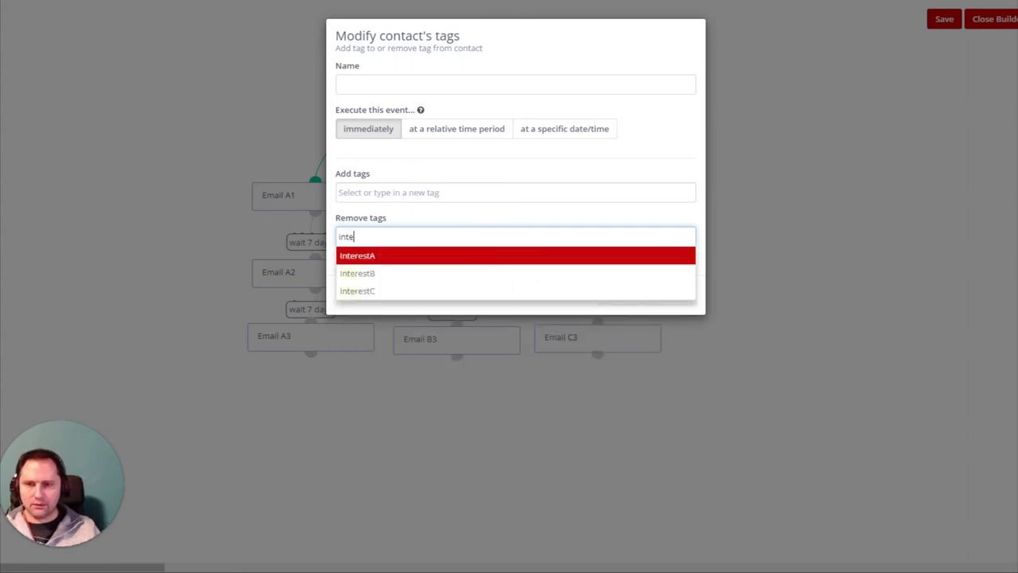
left_click(391, 265)
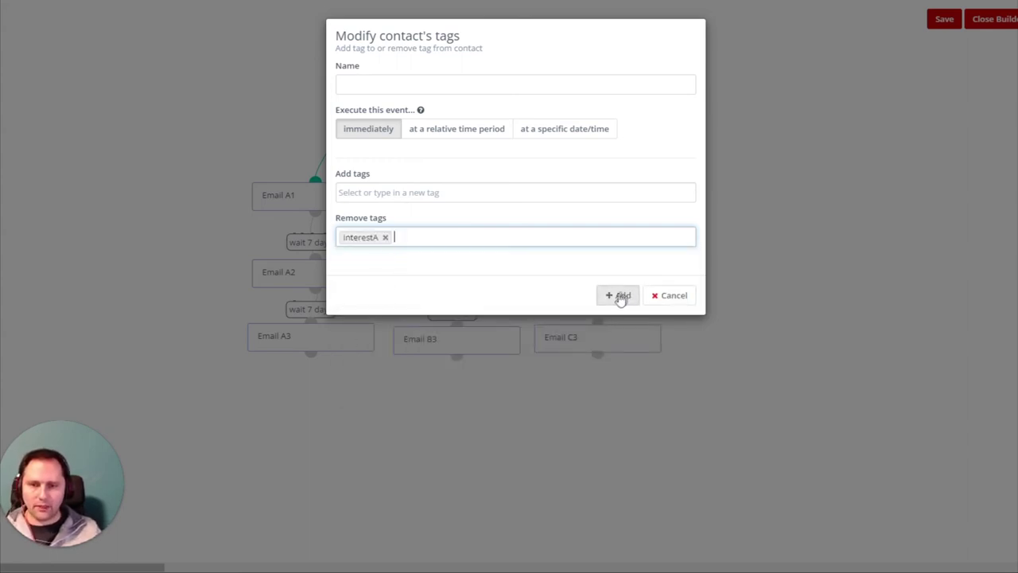
Name the action 'Remove Int A', add it, and align it under Email A3.
left_click(342, 84)
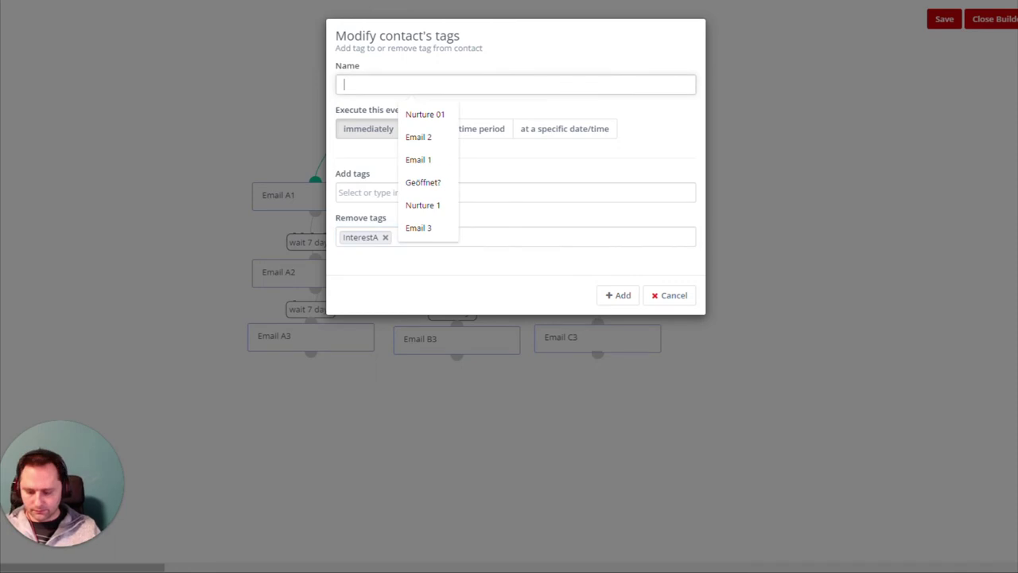
type("Remove Int A")
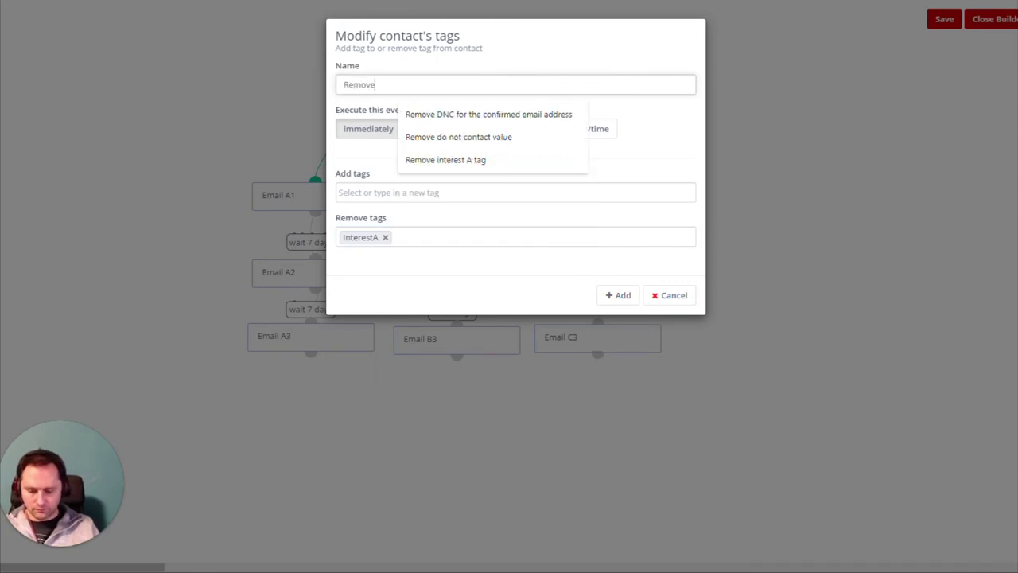
left_click(620, 295)
left_click_drag(311, 386, 304, 388)
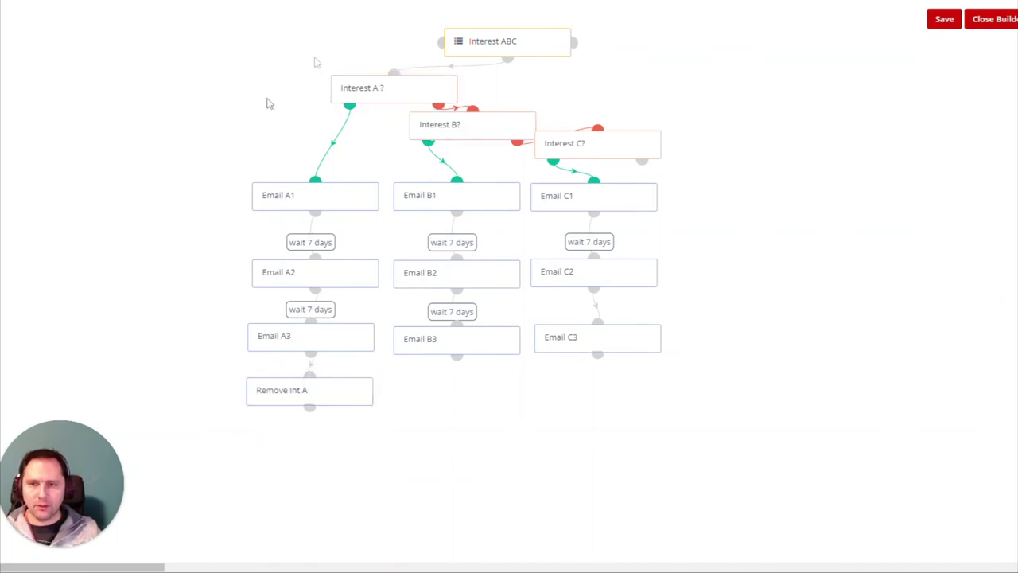
Under Remove Int A, add a Jump to Event action targeting Interest A ?
mouse_move(412, 96)
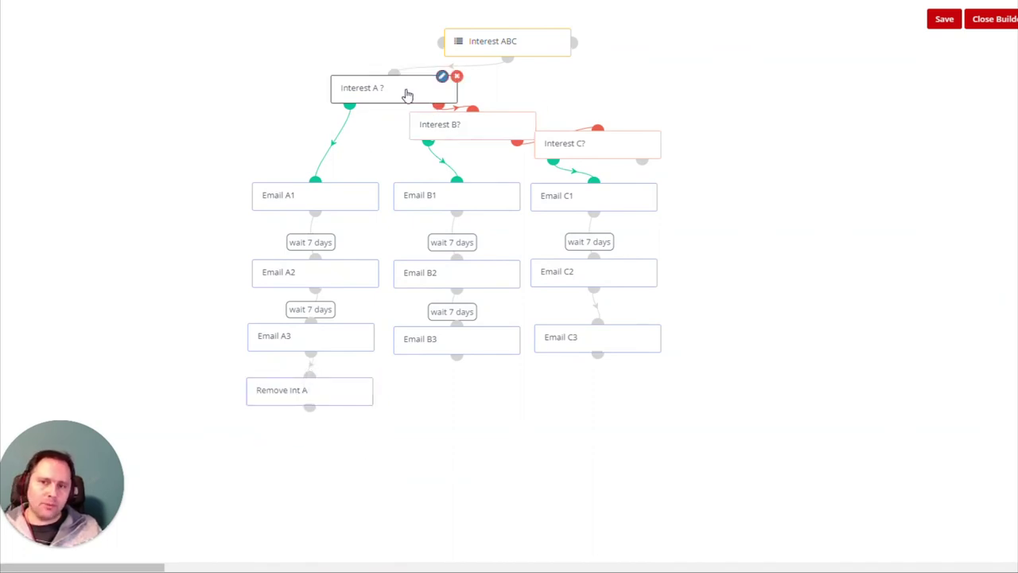
mouse_move(482, 136)
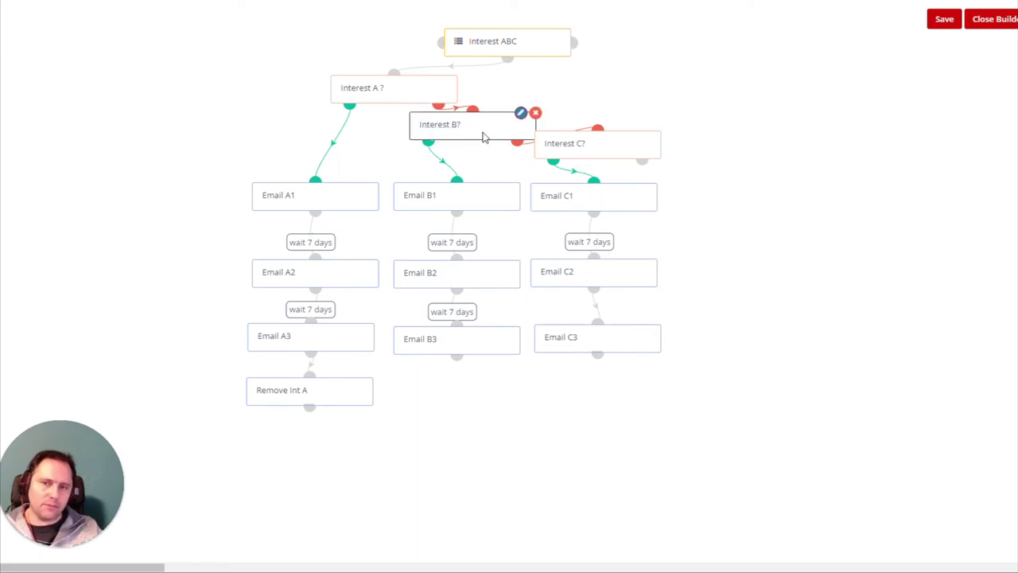
left_click(308, 409)
scroll(314, 433, "down", 3)
left_click(320, 447)
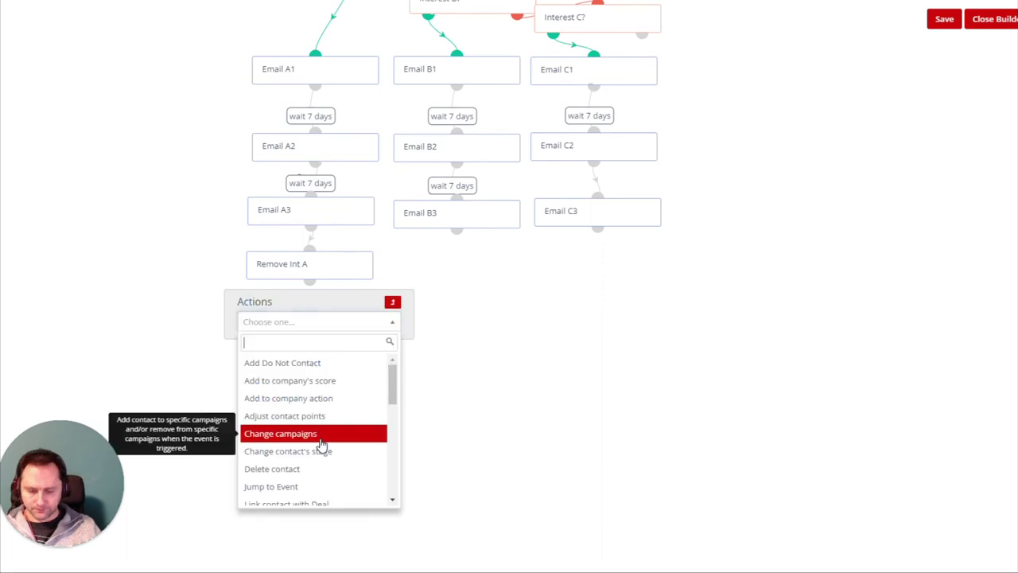
type("jump")
left_click(341, 364)
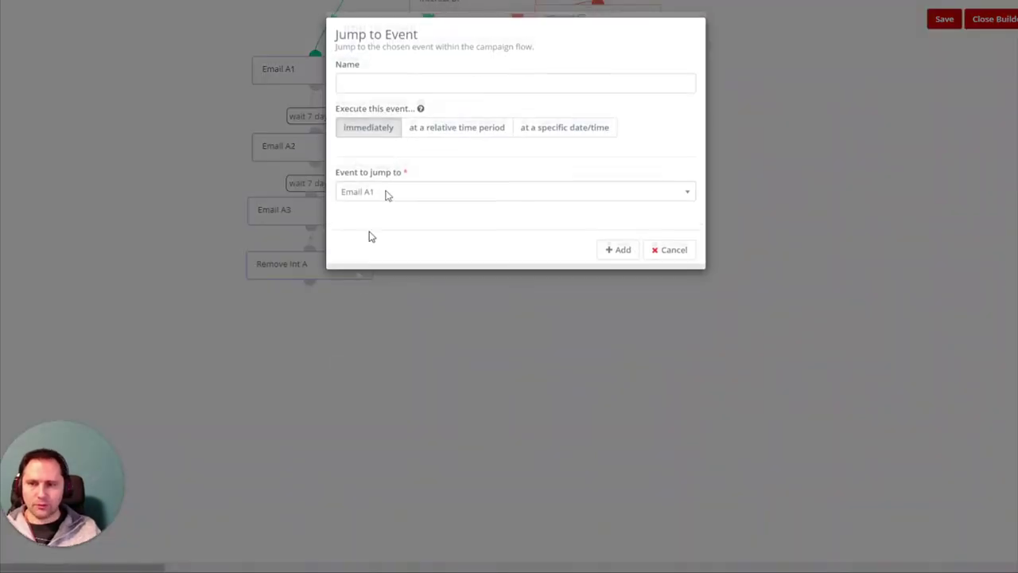
left_click(431, 191)
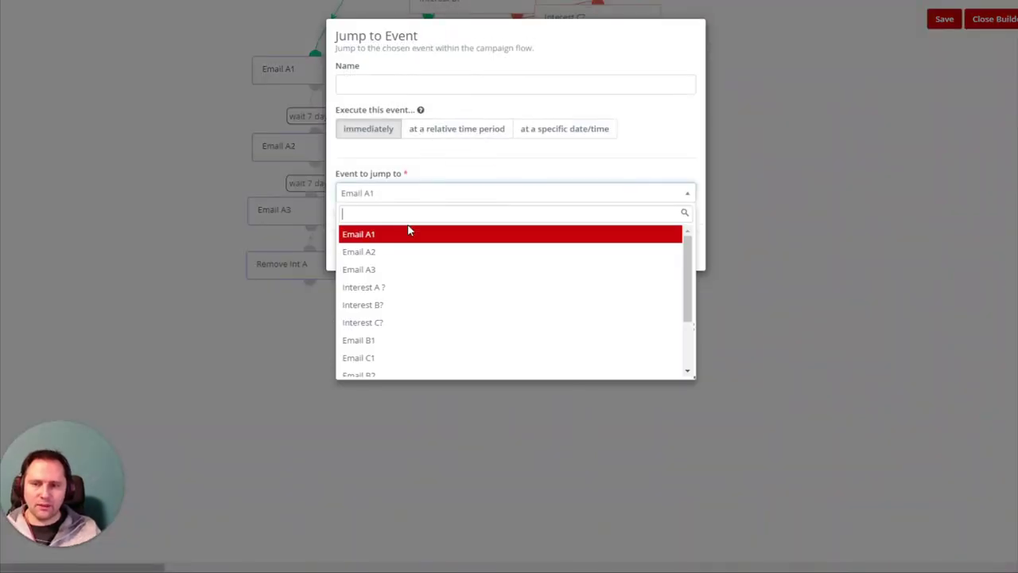
left_click(420, 289)
left_click(609, 252)
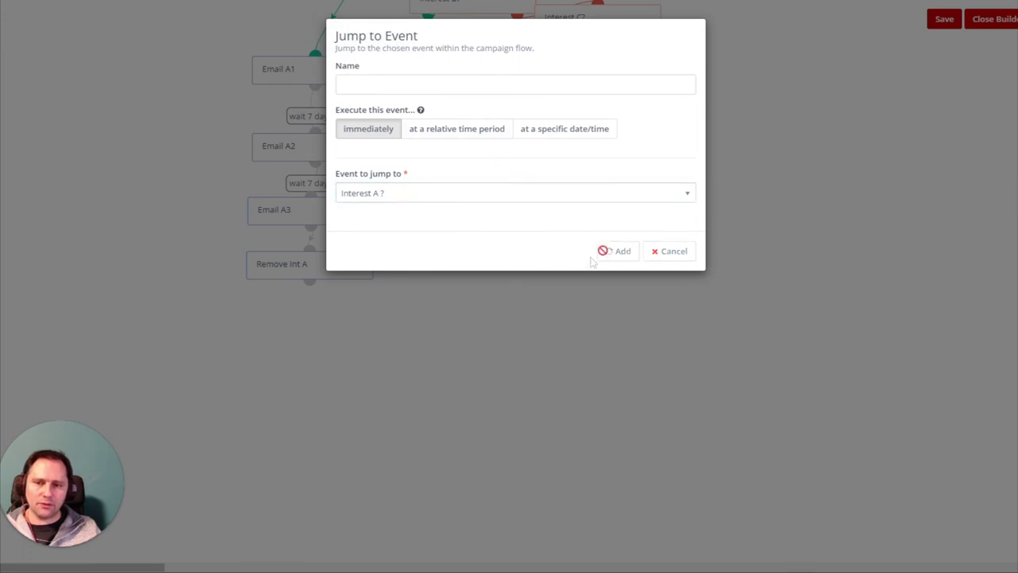
left_click_drag(315, 364, 313, 318)
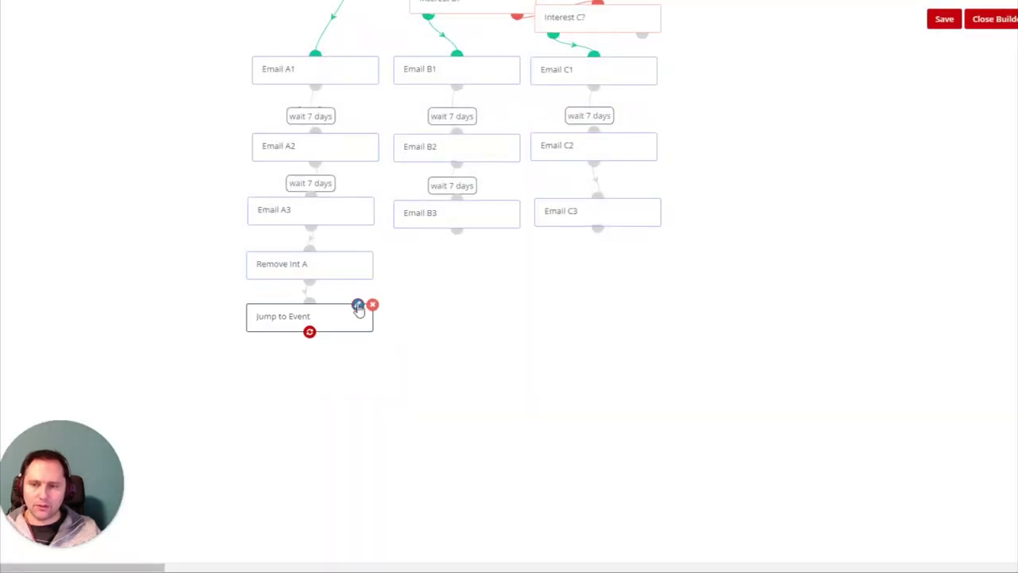
Rename the jump step to 'Recheck Interest'.
left_click(357, 303)
double_click(387, 85)
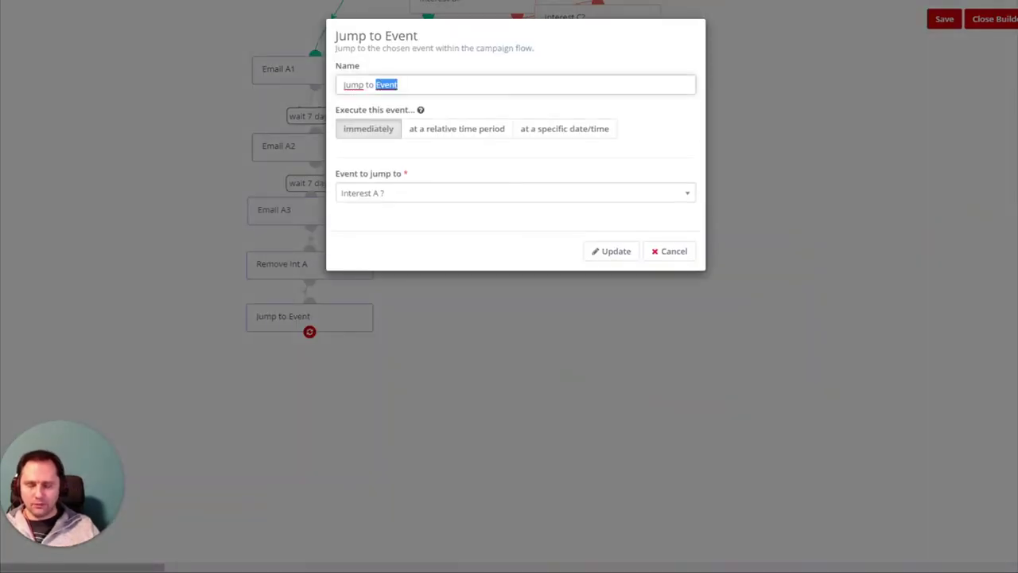
key("shift+Home")
type("Recheck ")
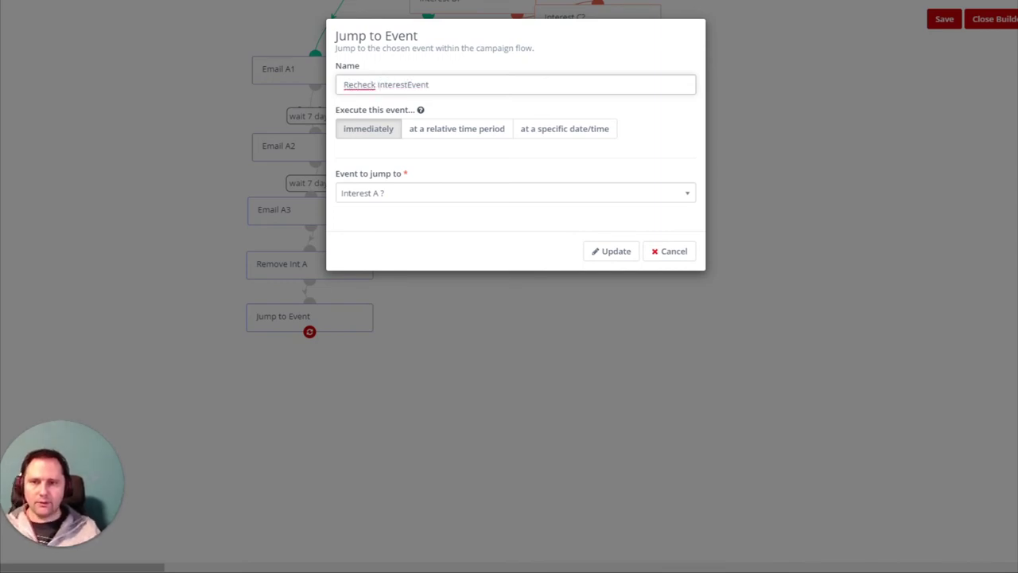
type("Interest")
left_click(611, 251)
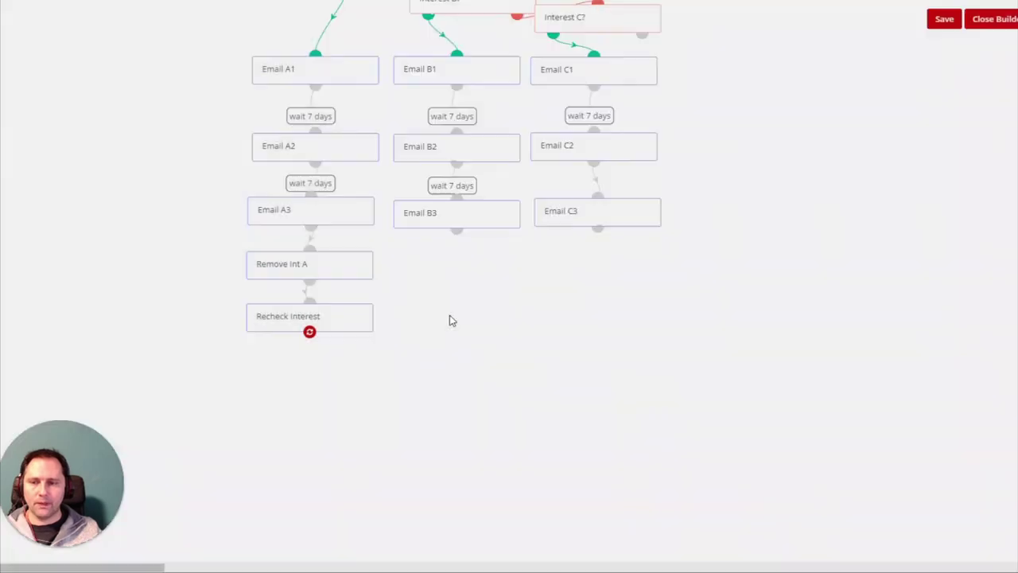
scroll(449, 320, "up", 2)
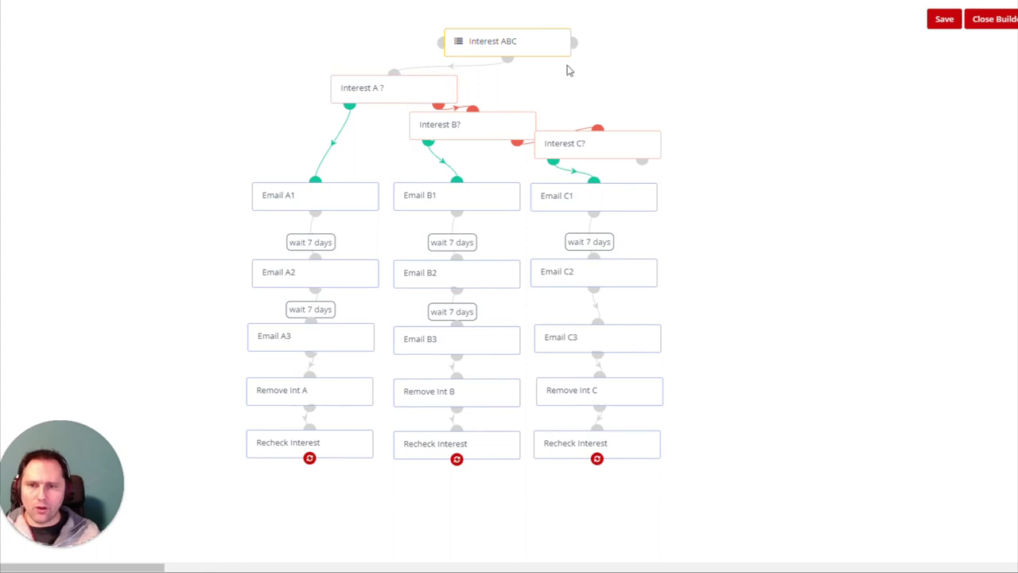
mouse_move(502, 39)
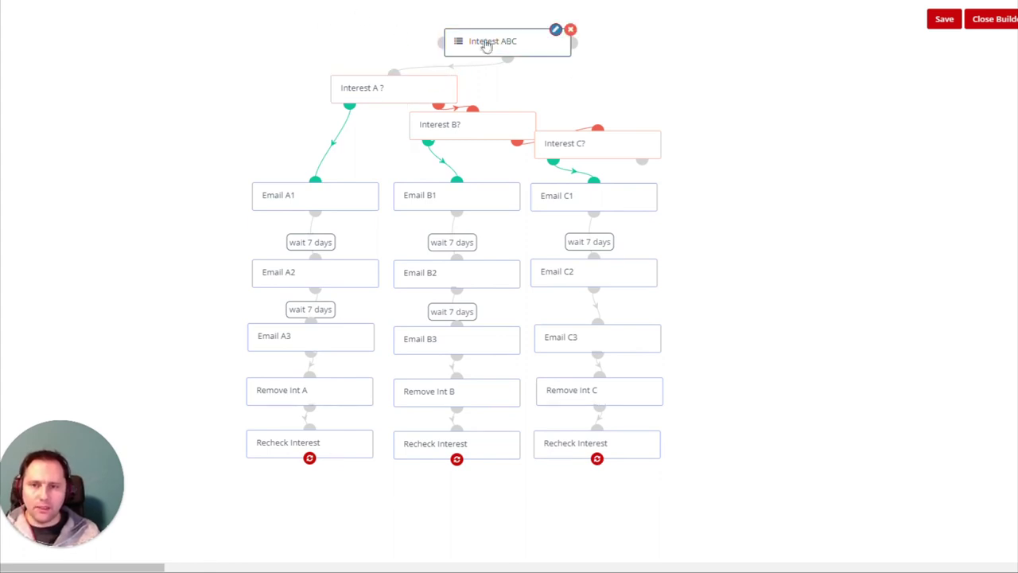
mouse_move(407, 91)
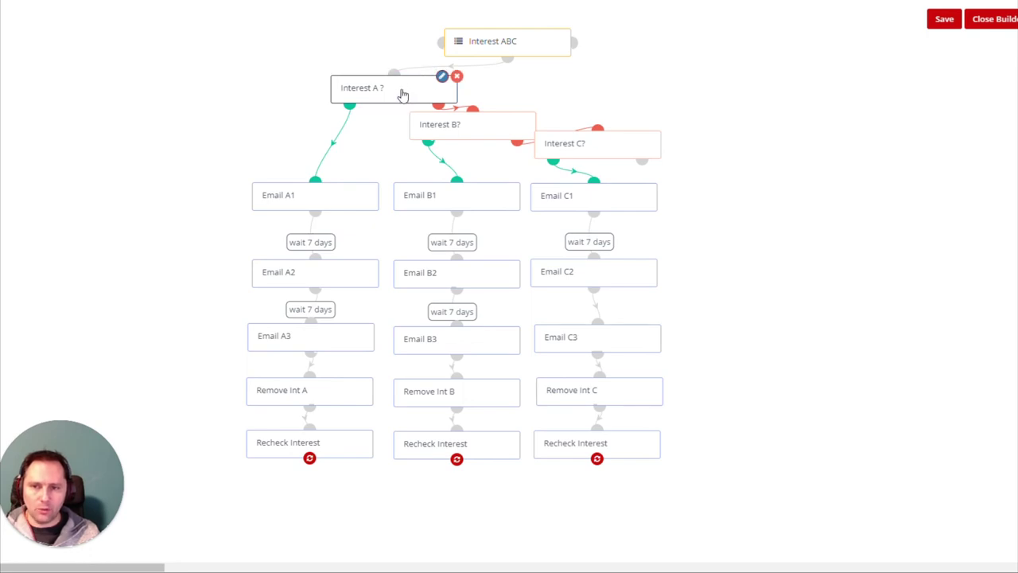
mouse_move(474, 132)
mouse_move(450, 207)
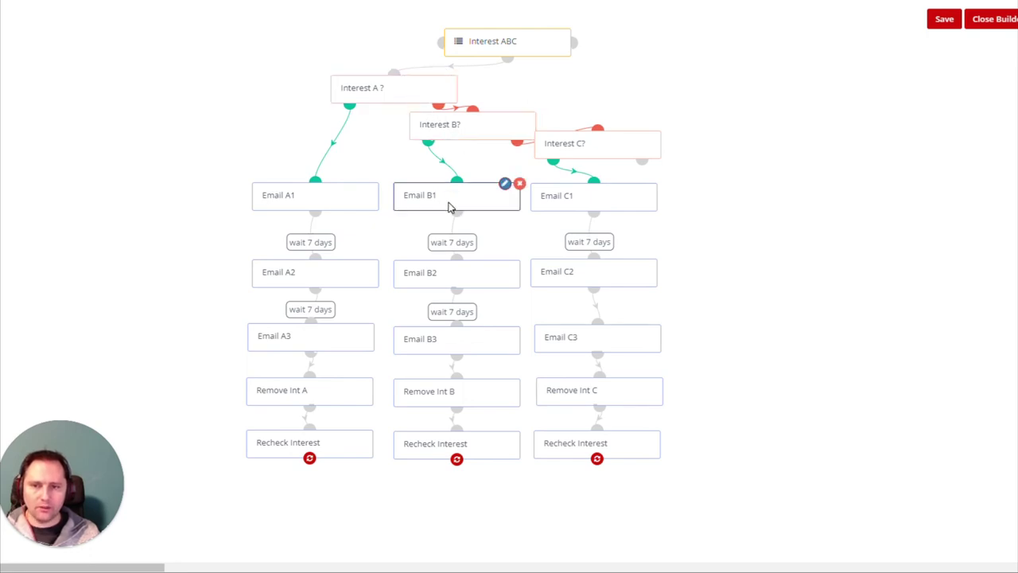
mouse_move(406, 288)
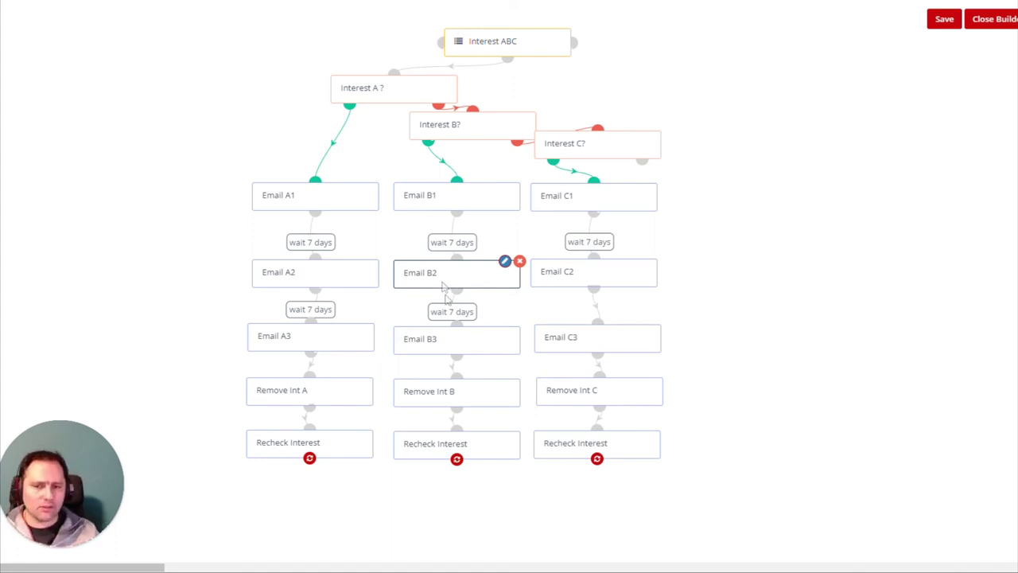
left_click(457, 461)
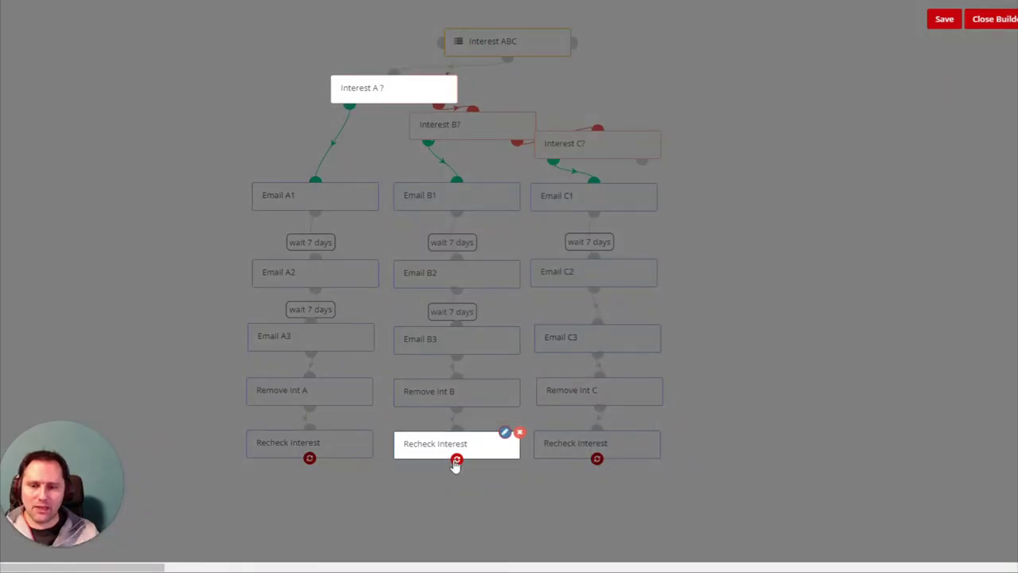
left_click(456, 459)
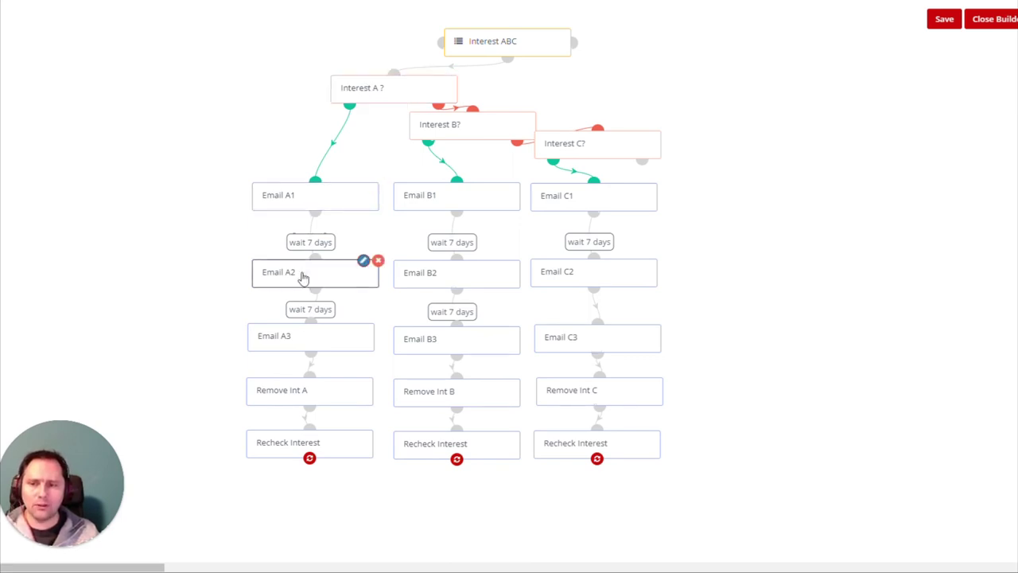
left_click(308, 459)
left_click(309, 459)
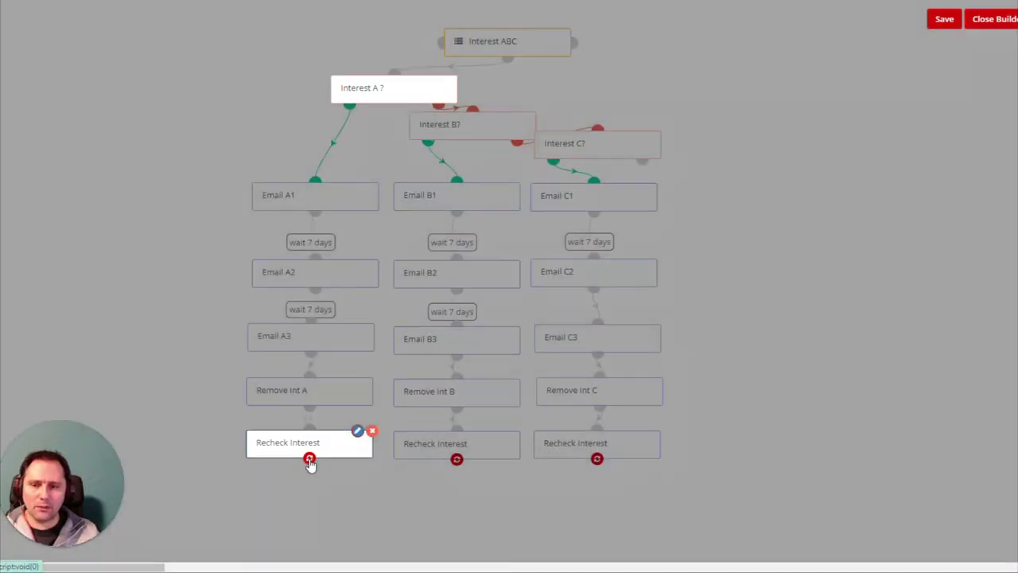